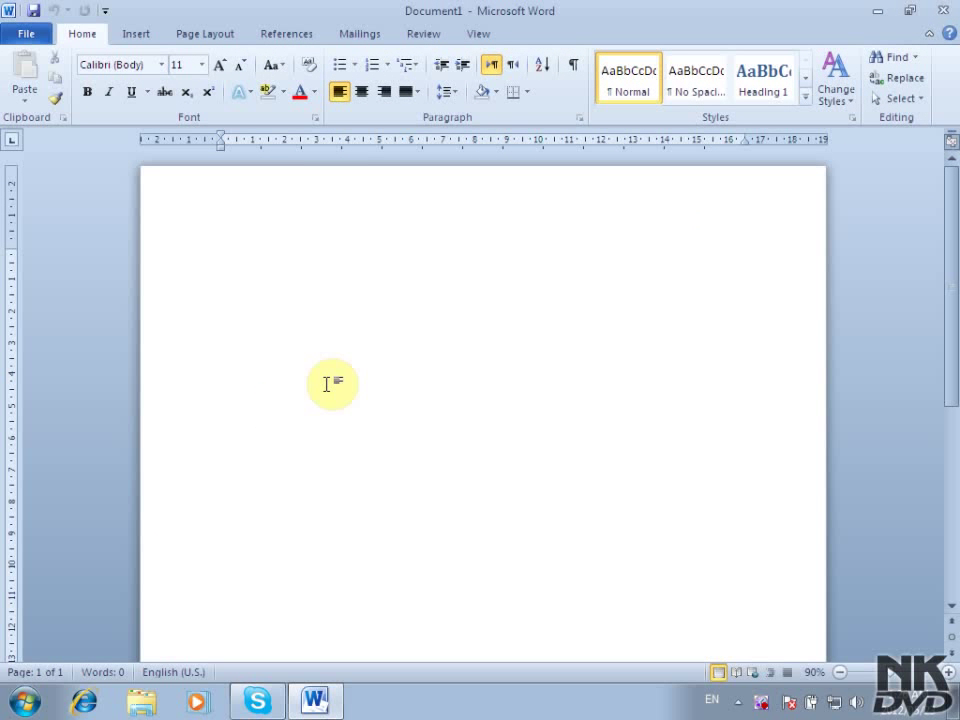
- Open the recent document 'This is Microsoft Word file'
{"action": "left_click", "coordinate": [28, 33]}
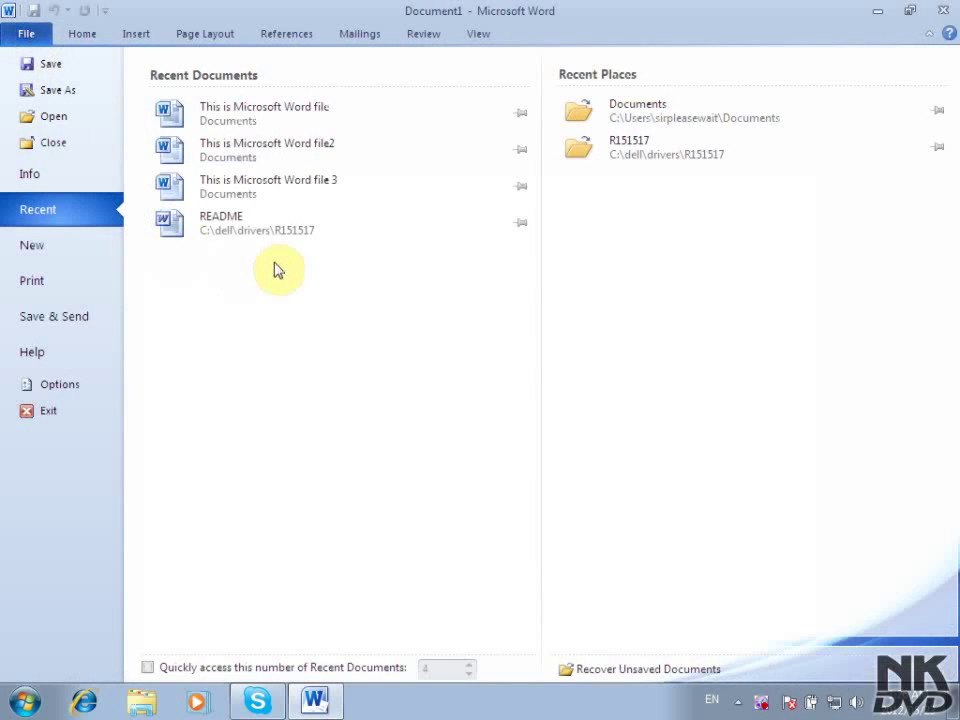
{"action": "left_click", "coordinate": [316, 122]}
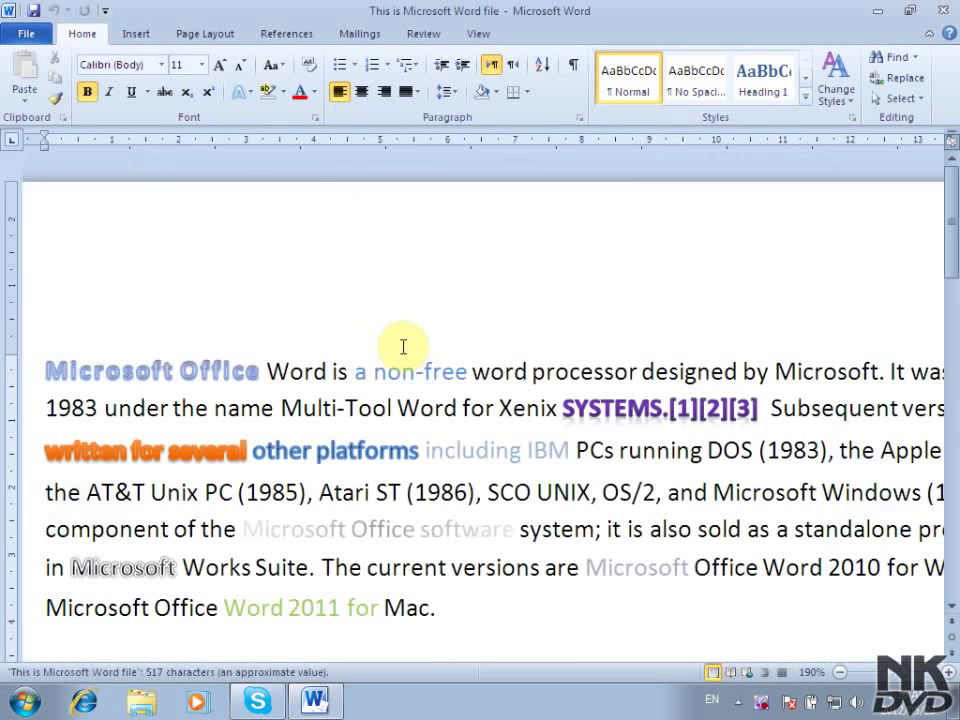
{"action": "scroll", "coordinate": [401, 368], "scroll_direction": "down", "scroll_amount": 2}
{"action": "scroll", "coordinate": [408, 370], "scroll_direction": "up", "scroll_amount": 1}
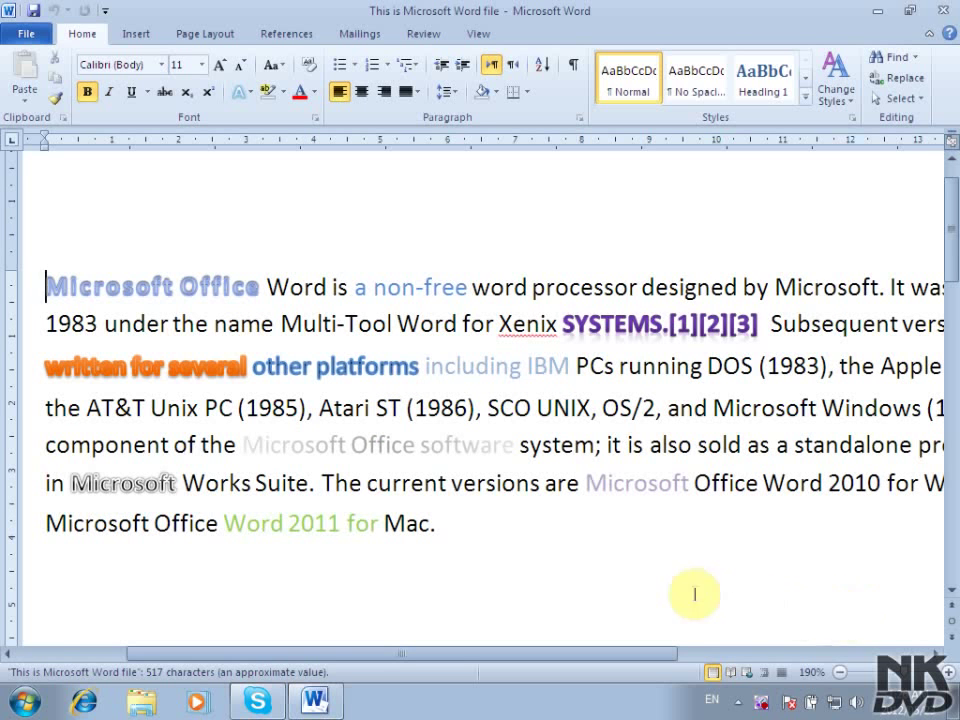
- Zoom the page out to 170% and select the whole paragraph
{"action": "left_click", "coordinate": [838, 673]}
{"action": "left_click", "coordinate": [838, 674]}
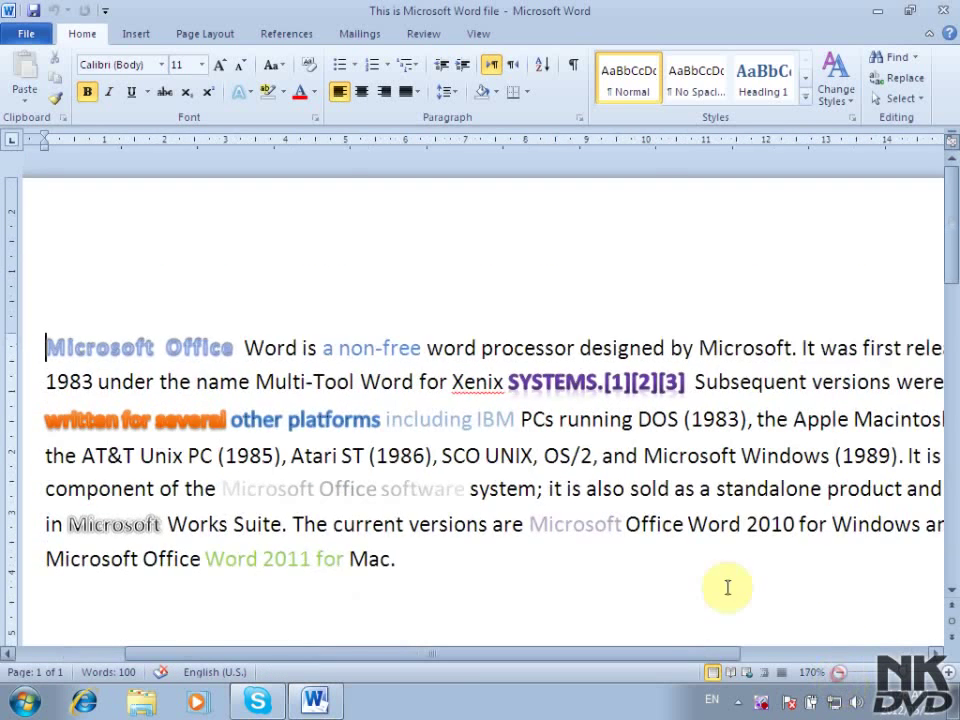
{"action": "scroll", "coordinate": [722, 576], "scroll_direction": "down", "scroll_amount": 2}
{"action": "scroll", "coordinate": [660, 540], "scroll_direction": "up", "scroll_amount": 1}
{"action": "triple_click", "coordinate": [17, 160]}
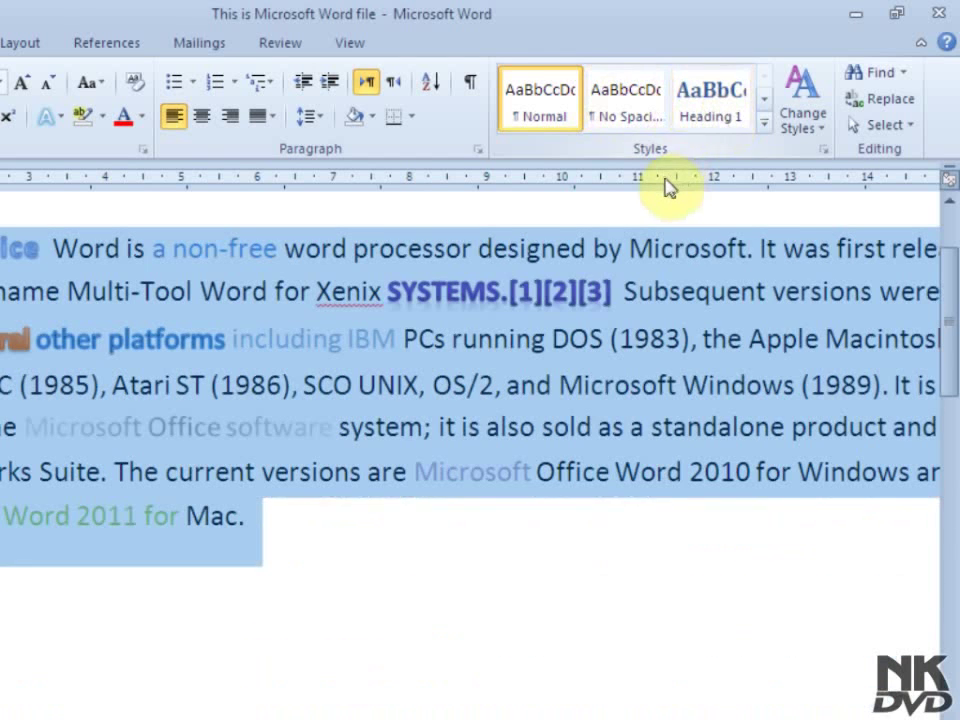
- Apply the Subtitle quick style to the paragraph
{"action": "left_click", "coordinate": [764, 126]}
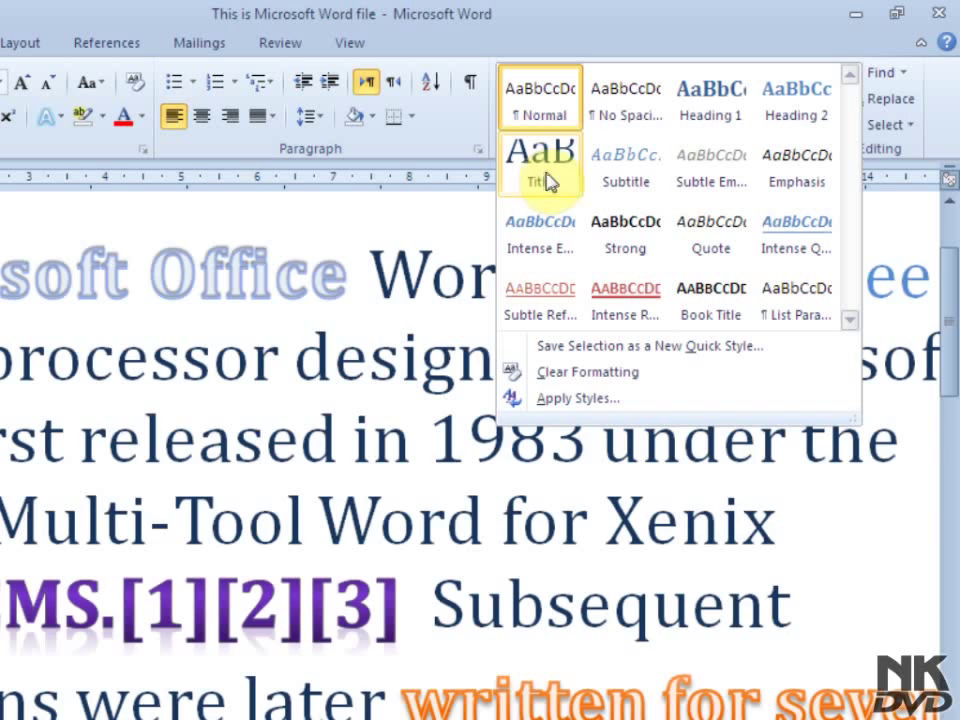
{"action": "left_click", "coordinate": [624, 179]}
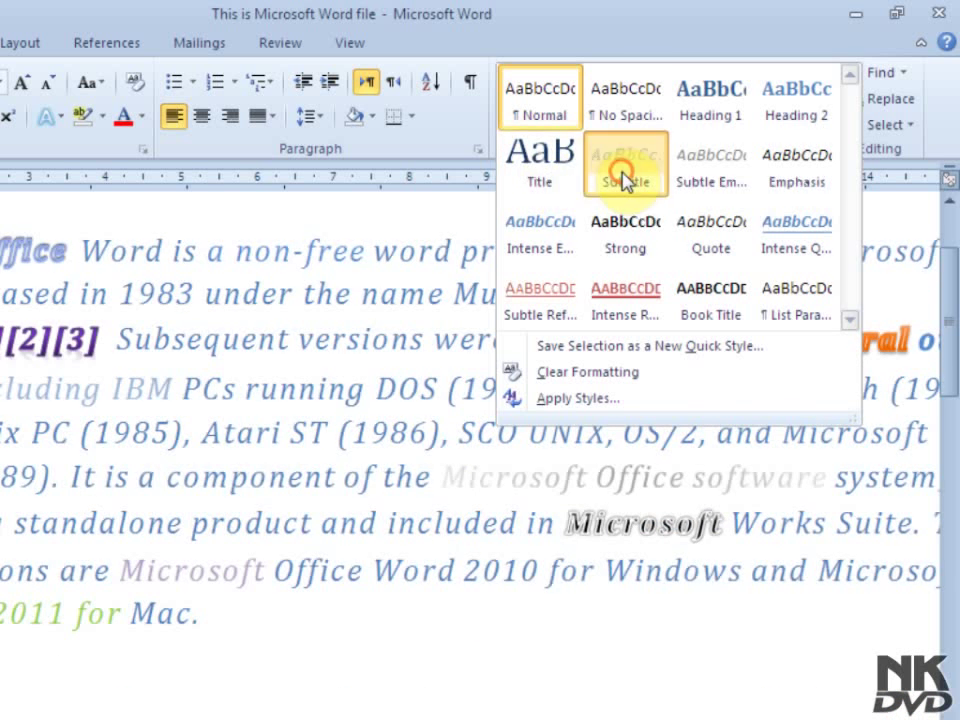
{"action": "left_click", "coordinate": [504, 621]}
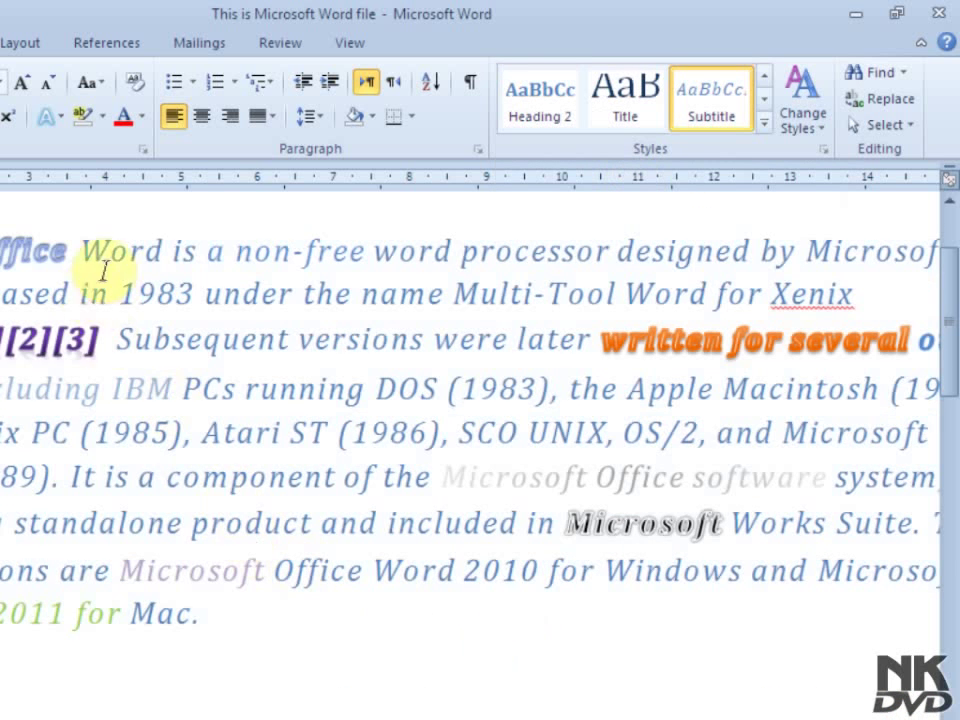
- Select all the text and apply the Subtle Emphasis style
{"action": "triple_click", "coordinate": [251, 614]}
{"action": "left_click", "coordinate": [333, 700]}
{"action": "key", "text": "ctrl+a"}
{"action": "left_click", "coordinate": [763, 122]}
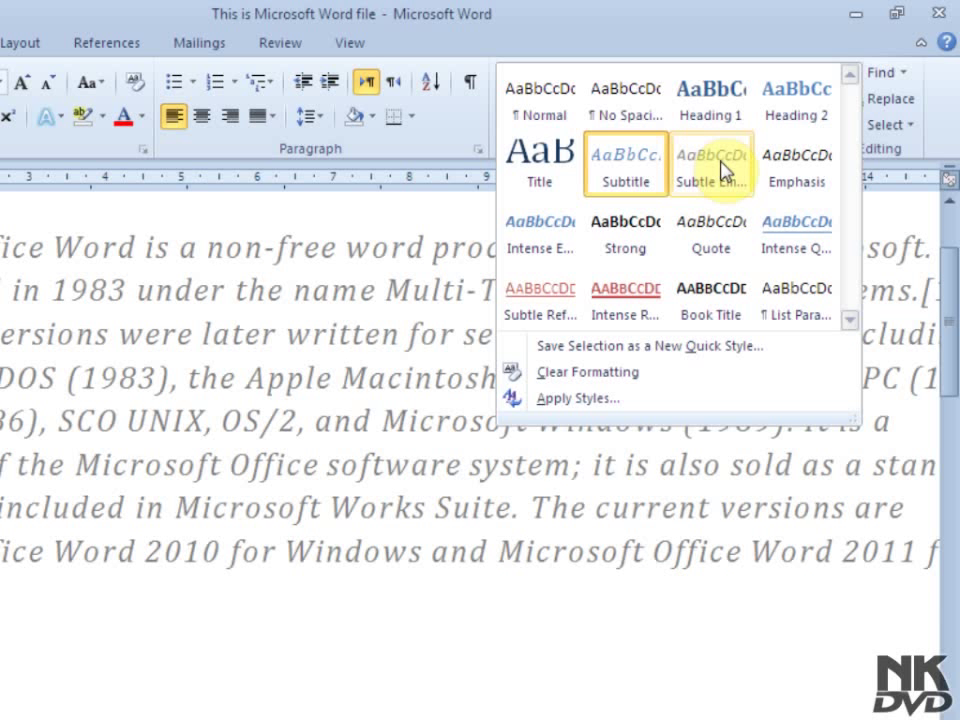
{"action": "left_click", "coordinate": [716, 178]}
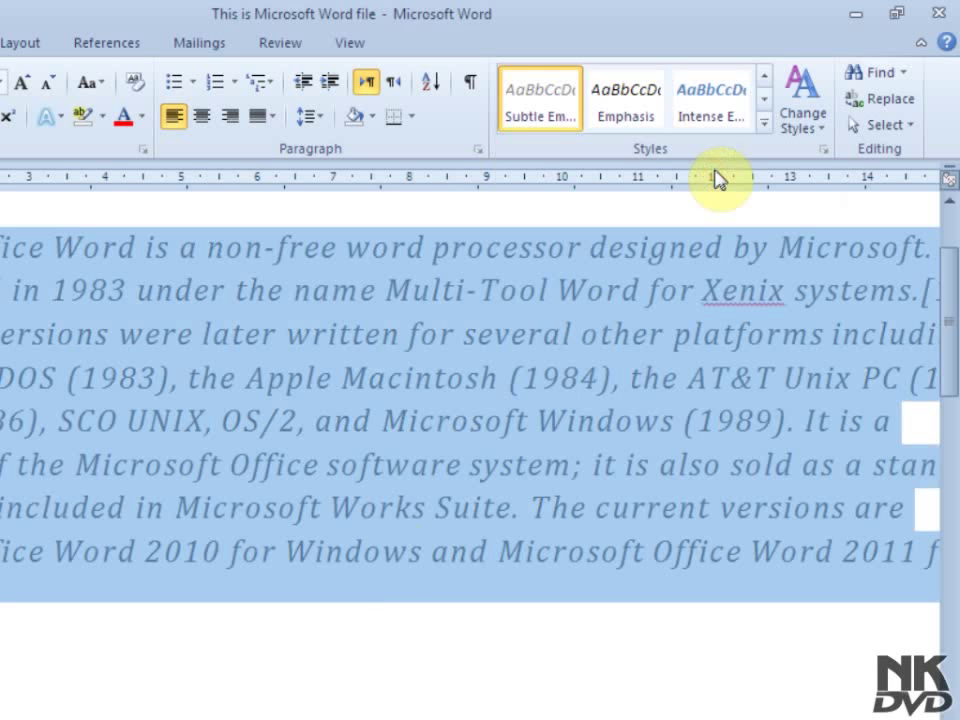
- Apply the Intense Reference style to the whole paragraph
{"action": "left_click", "coordinate": [349, 676]}
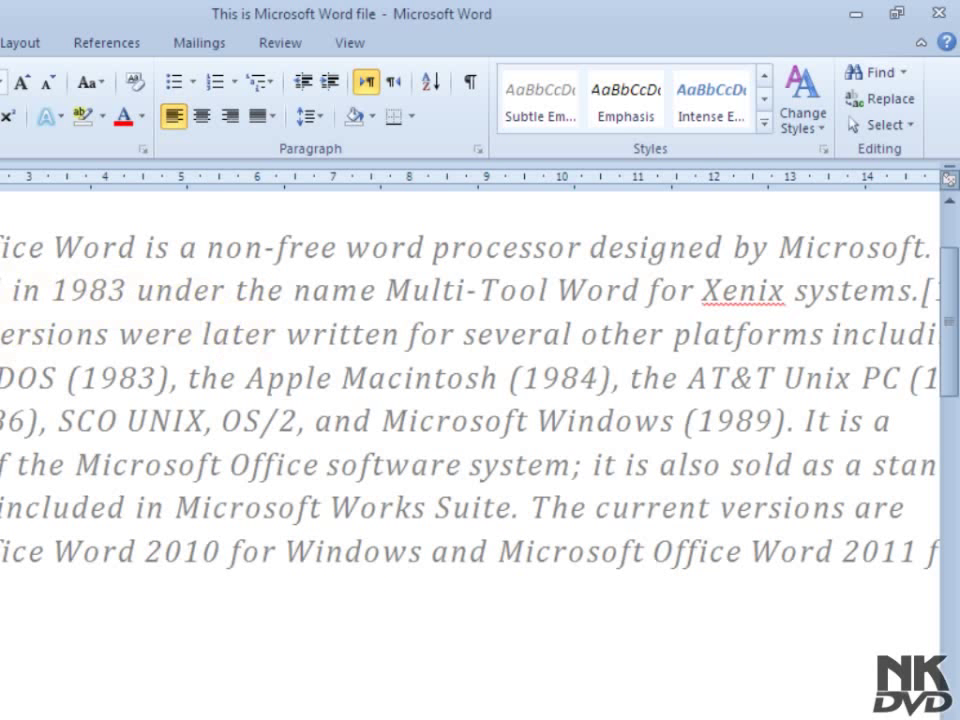
{"action": "left_click_drag", "start_coordinate": [2, 240], "coordinate": [332, 700]}
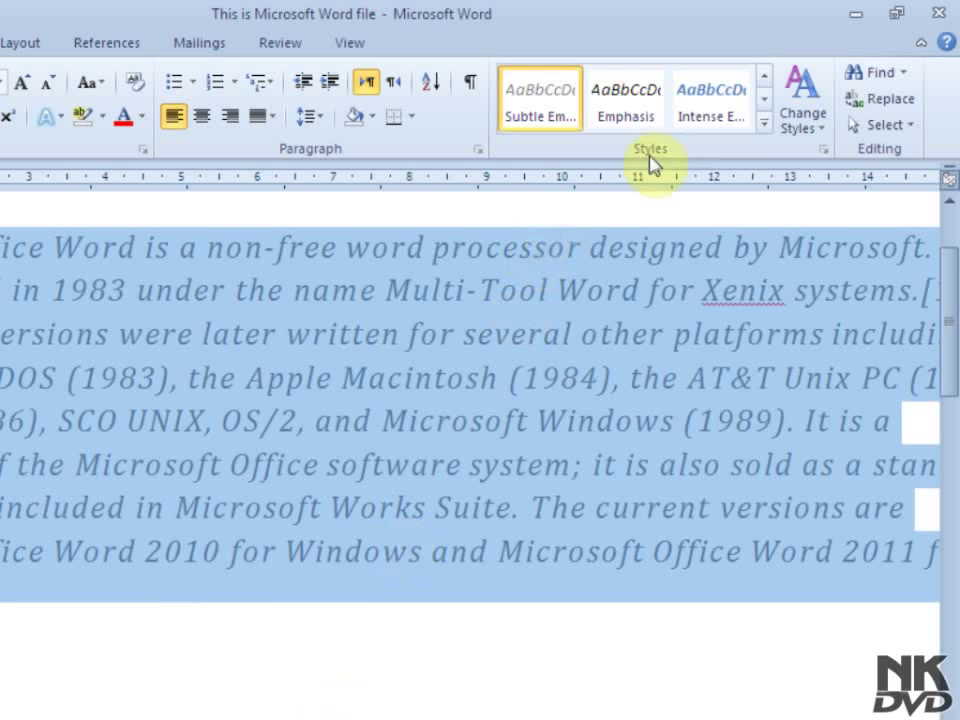
{"action": "left_click", "coordinate": [763, 122]}
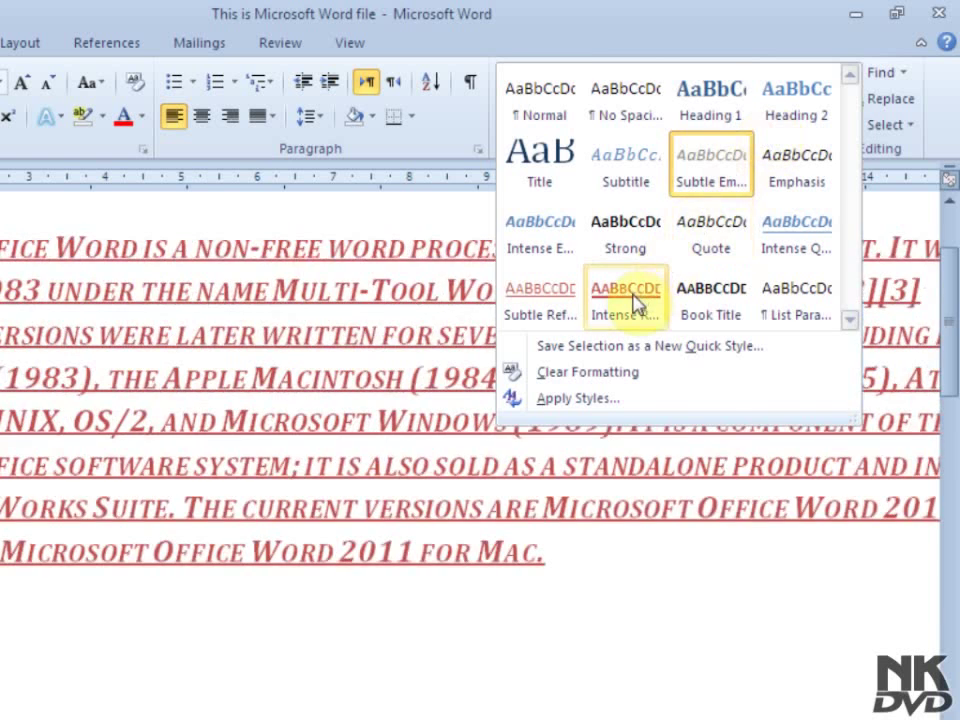
{"action": "left_click", "coordinate": [631, 303]}
{"action": "left_click", "coordinate": [611, 571]}
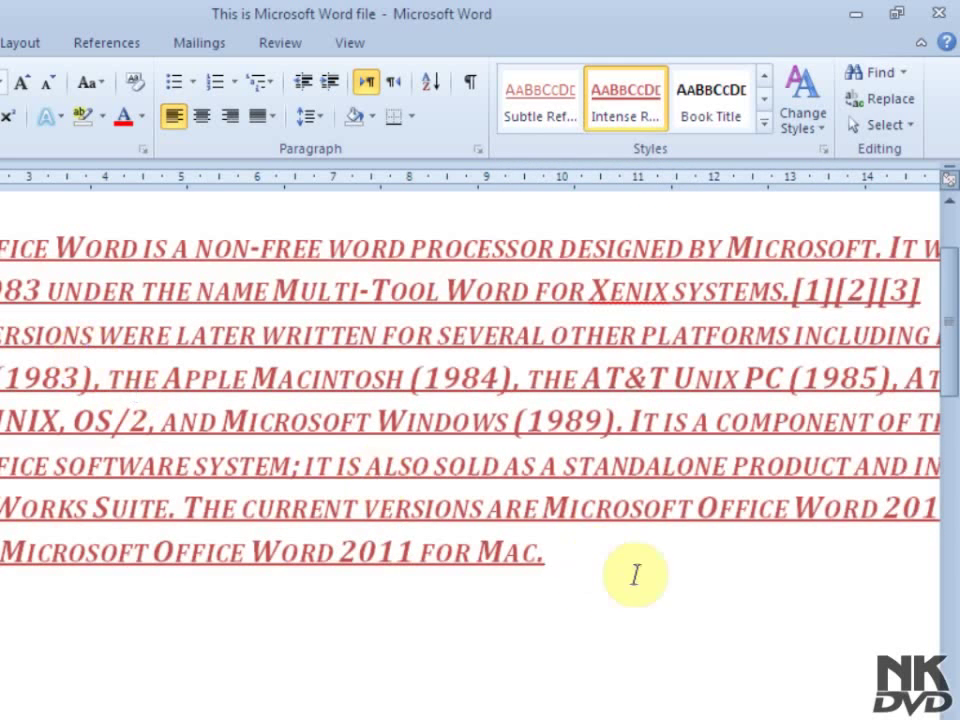
- Reselect the paragraph and apply the Book Title style
{"action": "left_click_drag", "start_coordinate": [634, 574], "coordinate": [330, 210]}
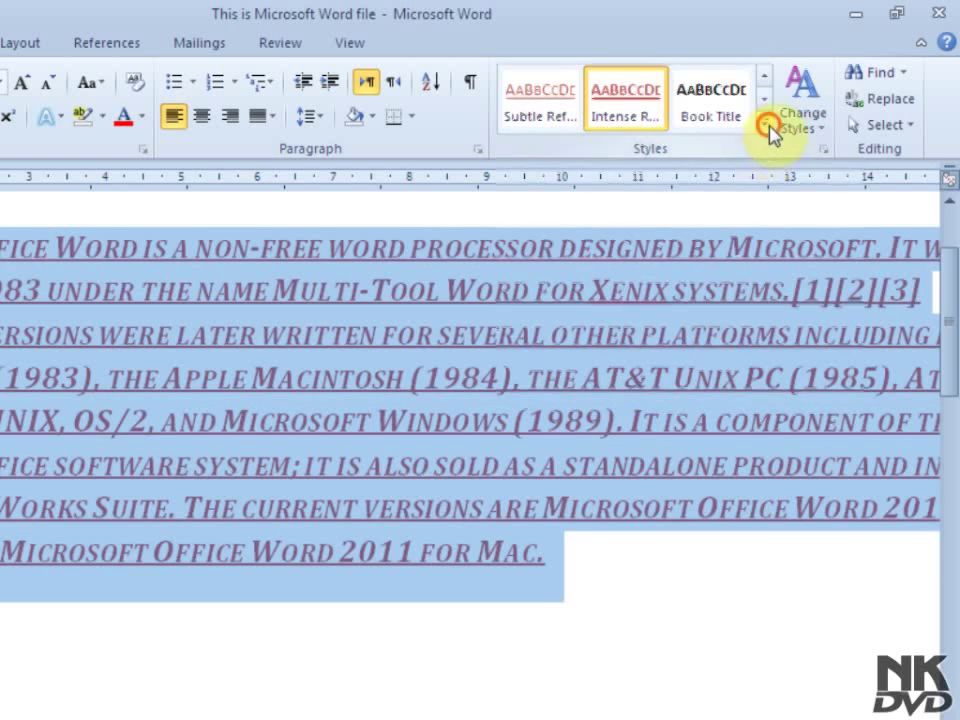
{"action": "left_click", "coordinate": [764, 122]}
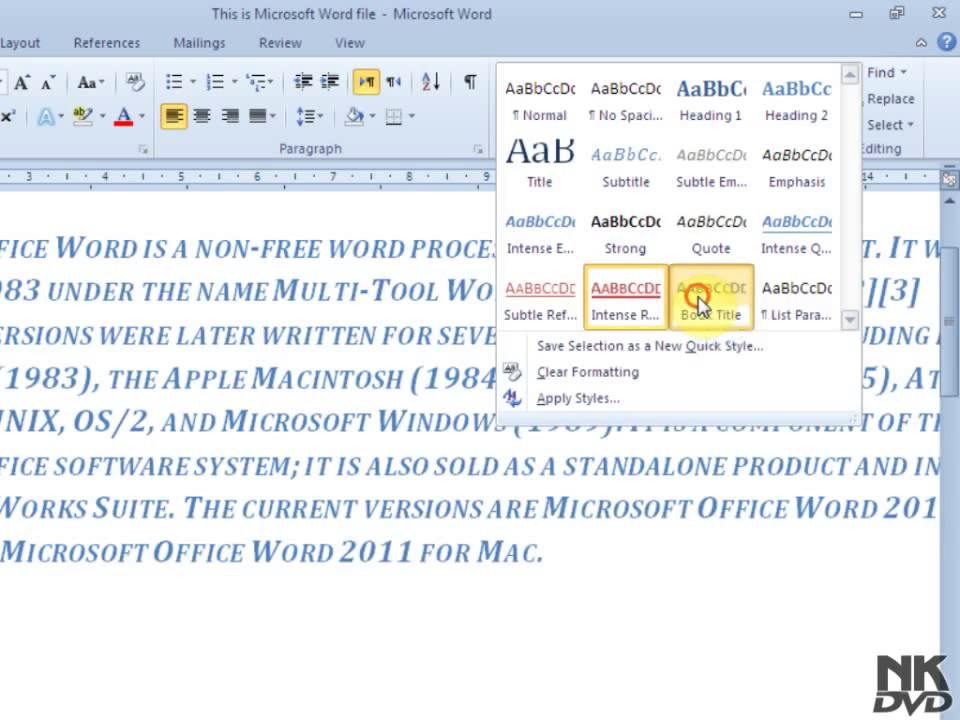
{"action": "left_click", "coordinate": [702, 310]}
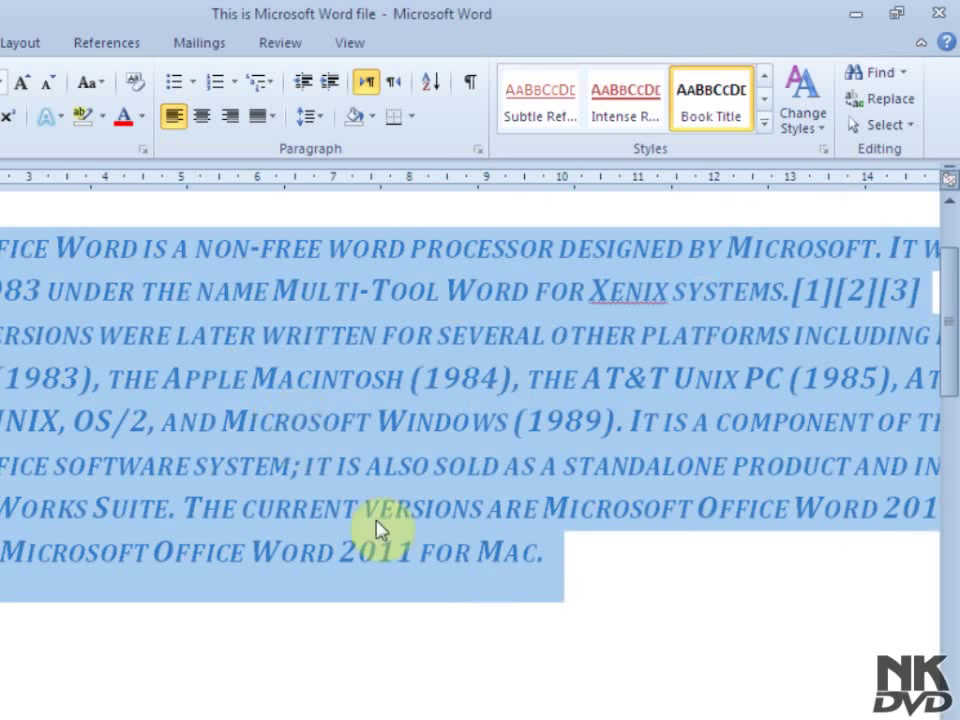
- Switch the paragraph to the List Paragraph style
{"action": "left_click", "coordinate": [768, 124]}
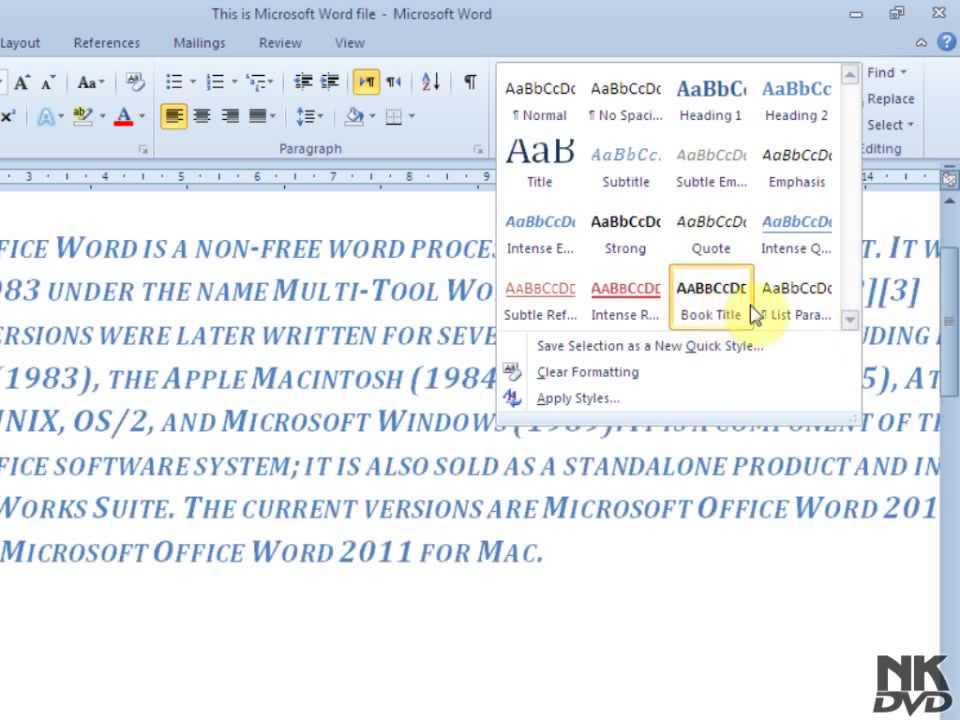
{"action": "left_click", "coordinate": [800, 312]}
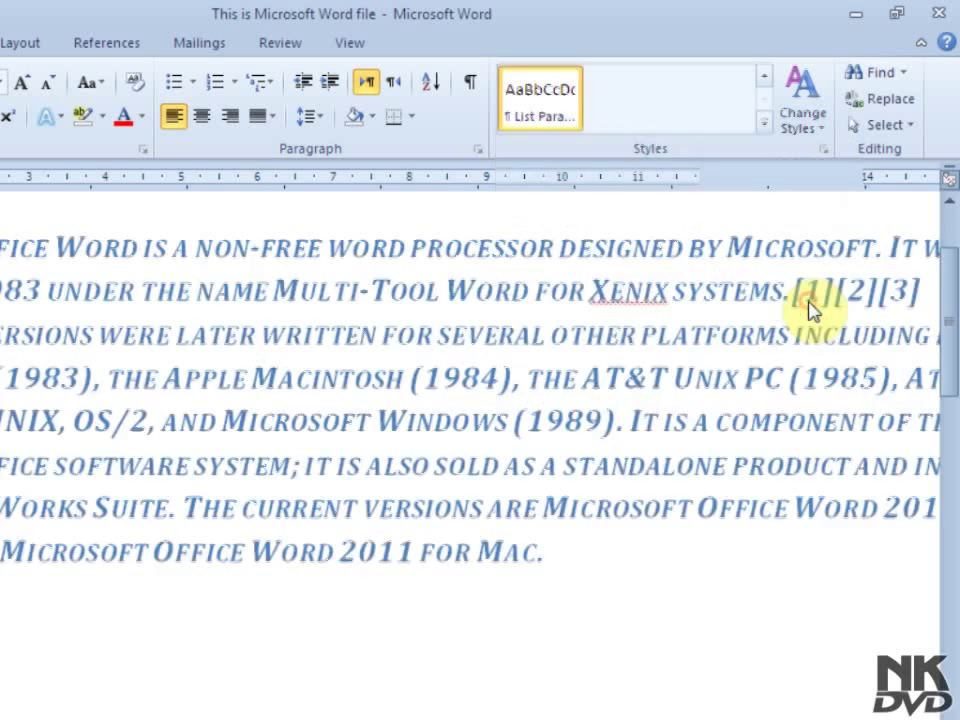
{"action": "left_click", "coordinate": [128, 407]}
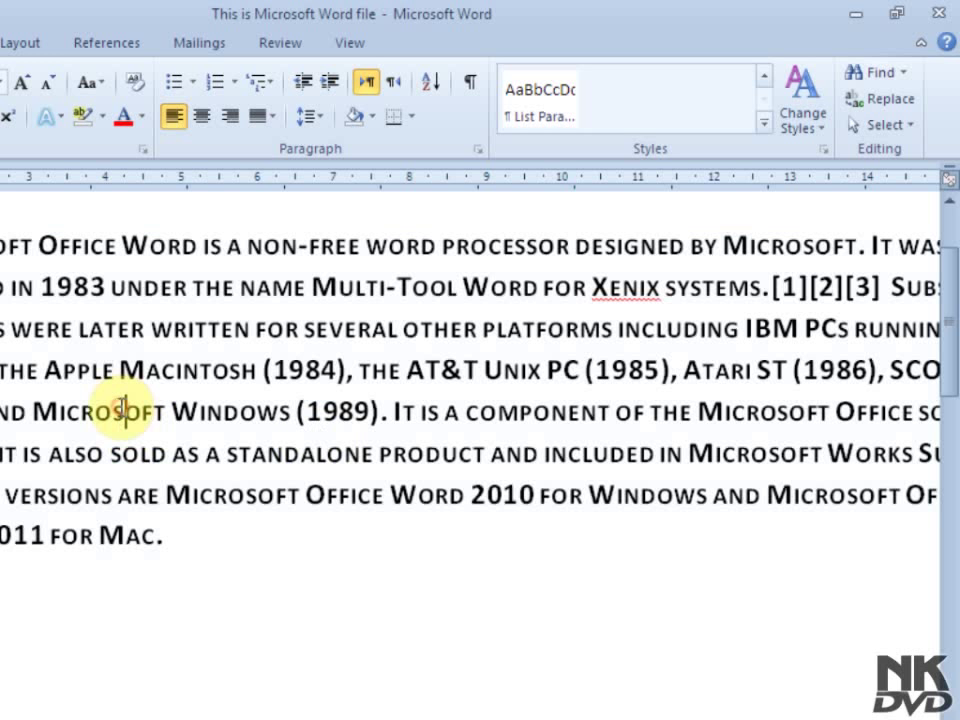
- Select various words in the paragraph, such as THE, PC (1985) and Microsoft Windows
{"action": "left_click_drag", "start_coordinate": [358, 370], "coordinate": [447, 370]}
{"action": "left_click", "coordinate": [413, 368]}
{"action": "left_click", "coordinate": [505, 370]}
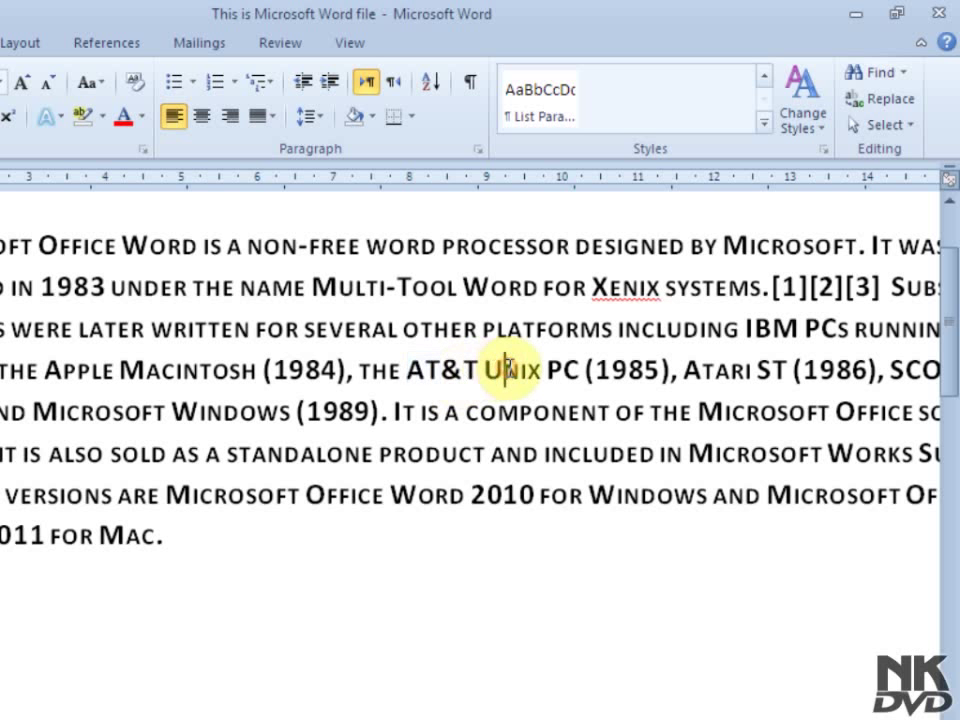
{"action": "left_click_drag", "start_coordinate": [556, 370], "coordinate": [637, 372]}
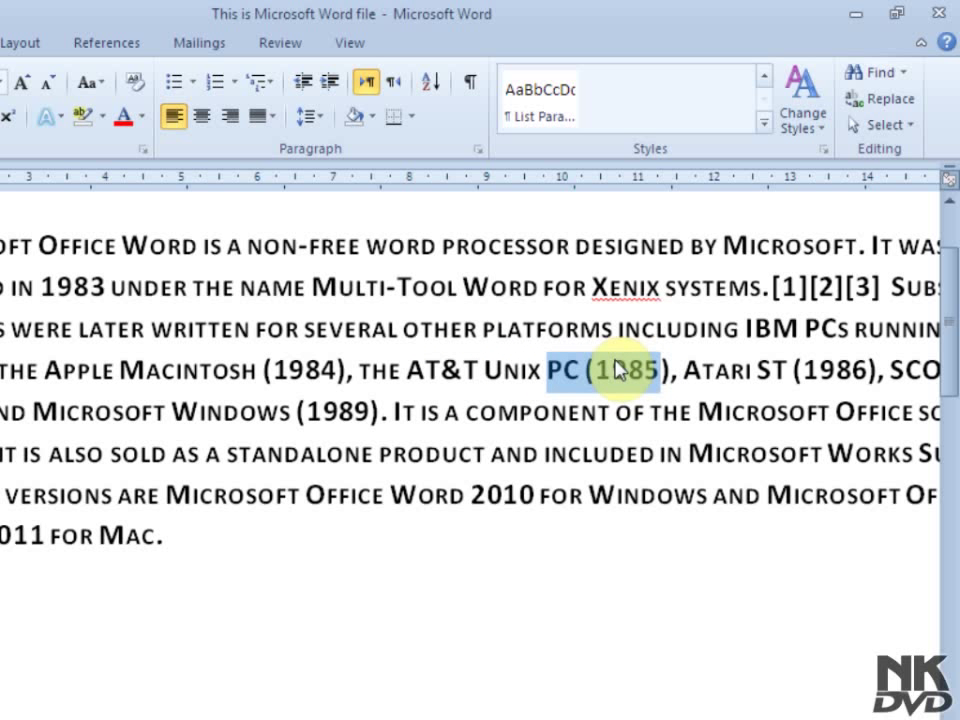
{"action": "left_click_drag", "start_coordinate": [9, 371], "coordinate": [92, 371]}
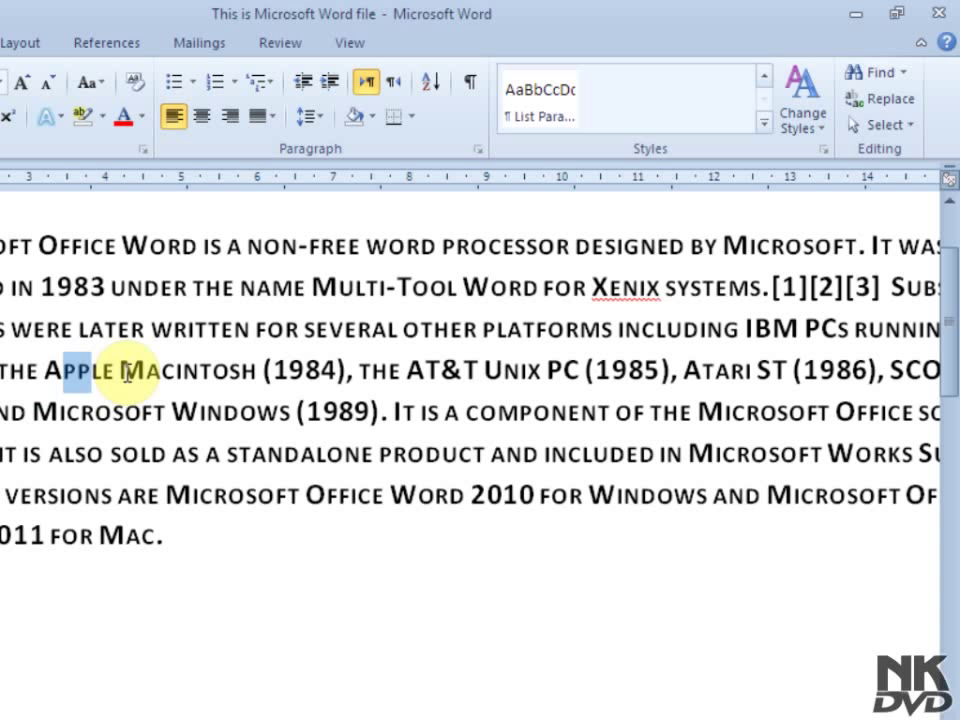
{"action": "left_click", "coordinate": [121, 372]}
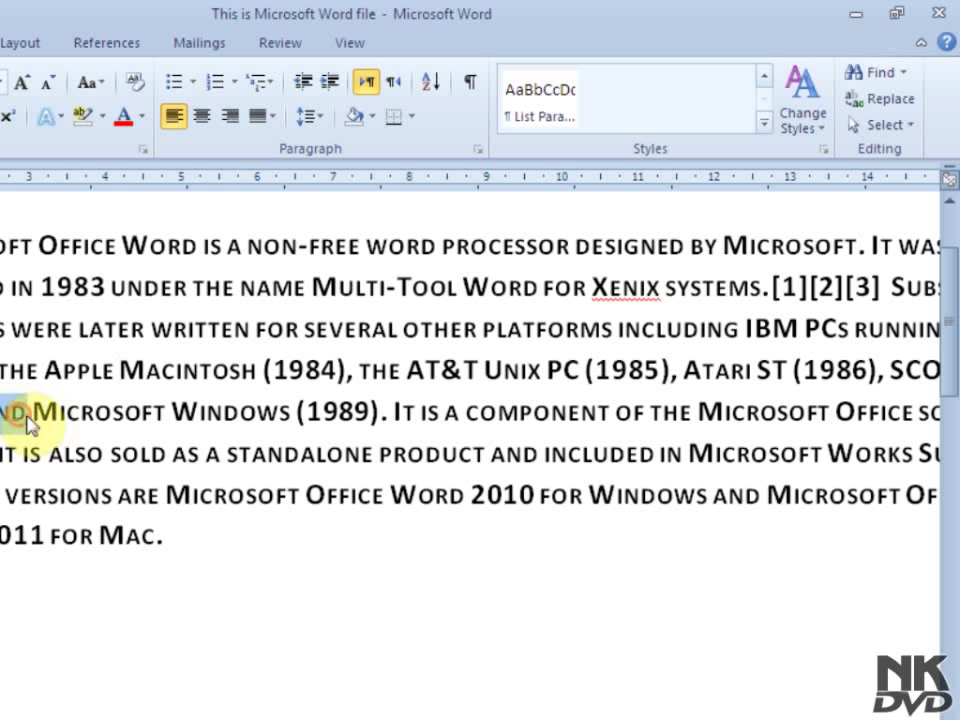
{"action": "left_click_drag", "start_coordinate": [32, 413], "coordinate": [270, 413]}
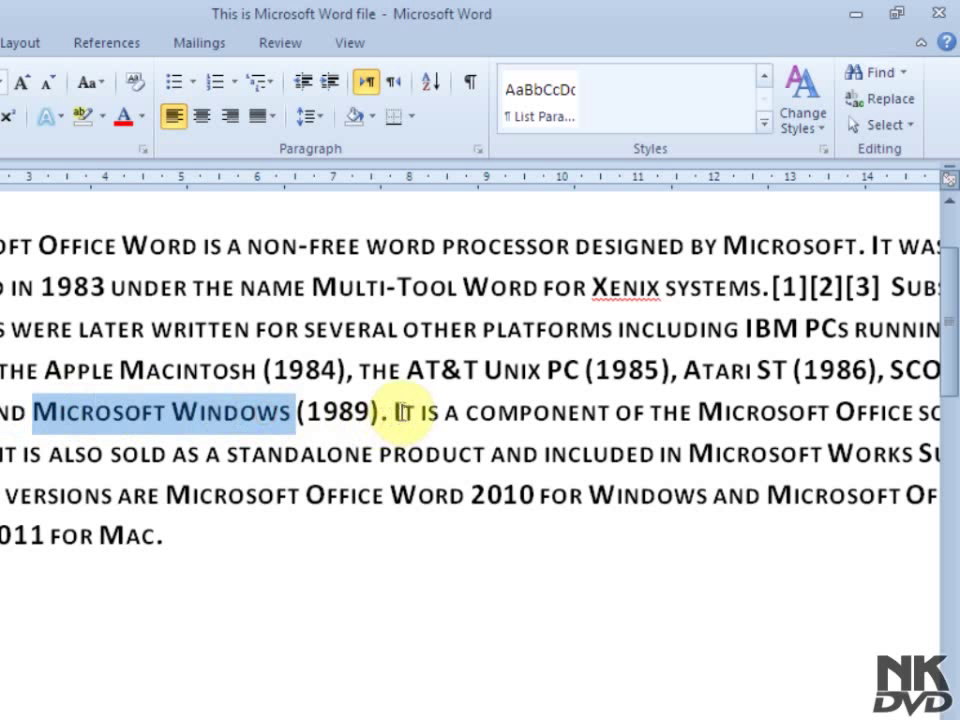
{"action": "left_click_drag", "start_coordinate": [396, 413], "coordinate": [404, 413]}
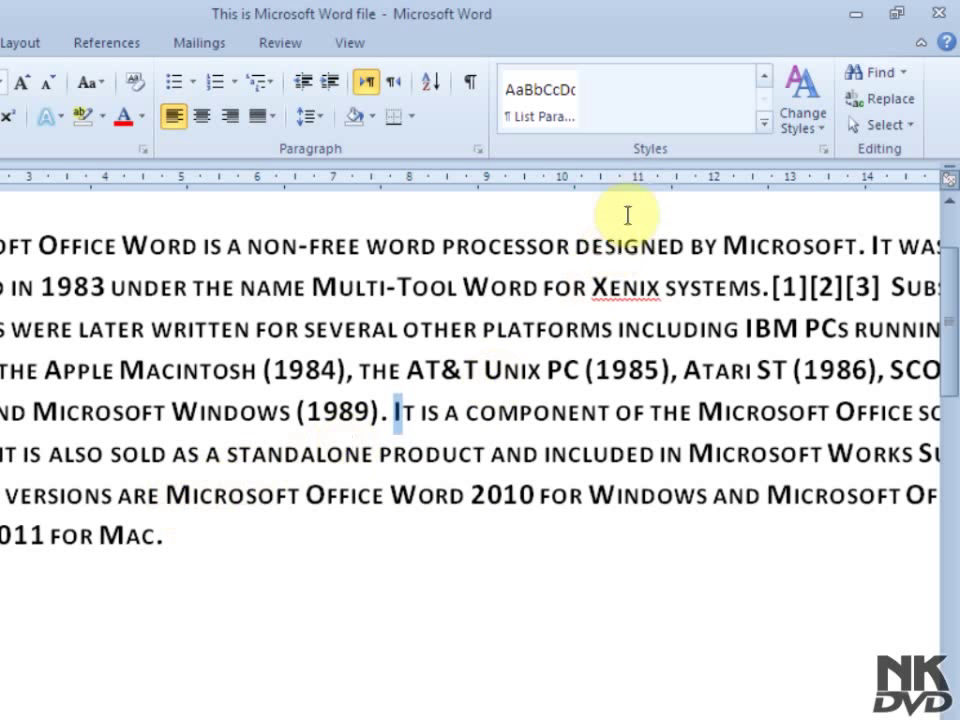
- Browse the Quick Styles gallery without applying anything, then select all the text
{"action": "left_click", "coordinate": [763, 121]}
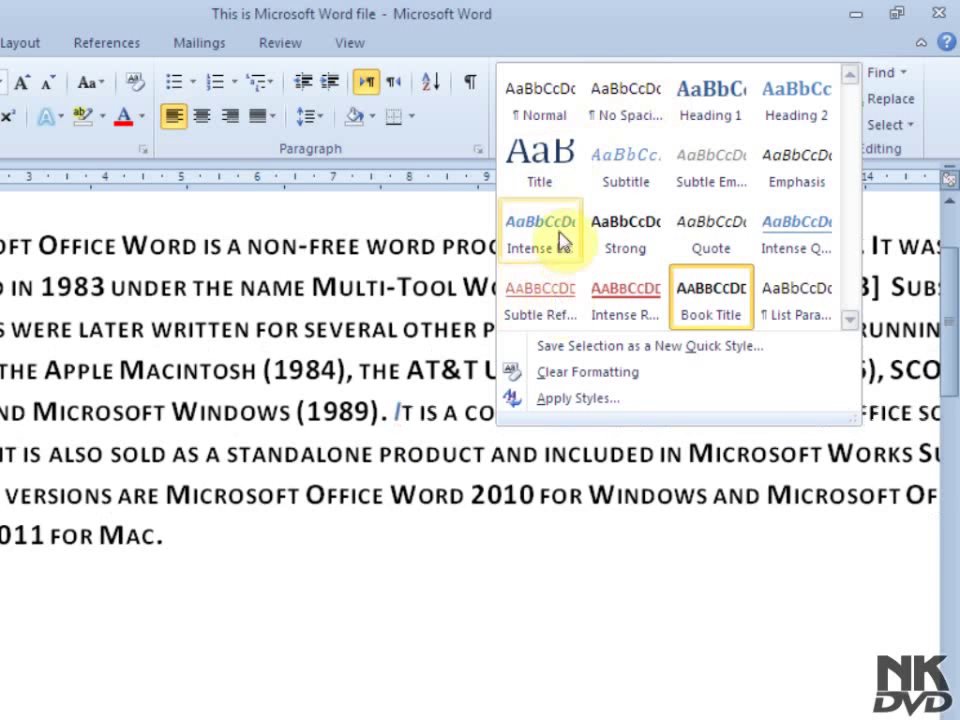
{"action": "left_click", "coordinate": [207, 407]}
{"action": "key", "text": "ctrl+a"}
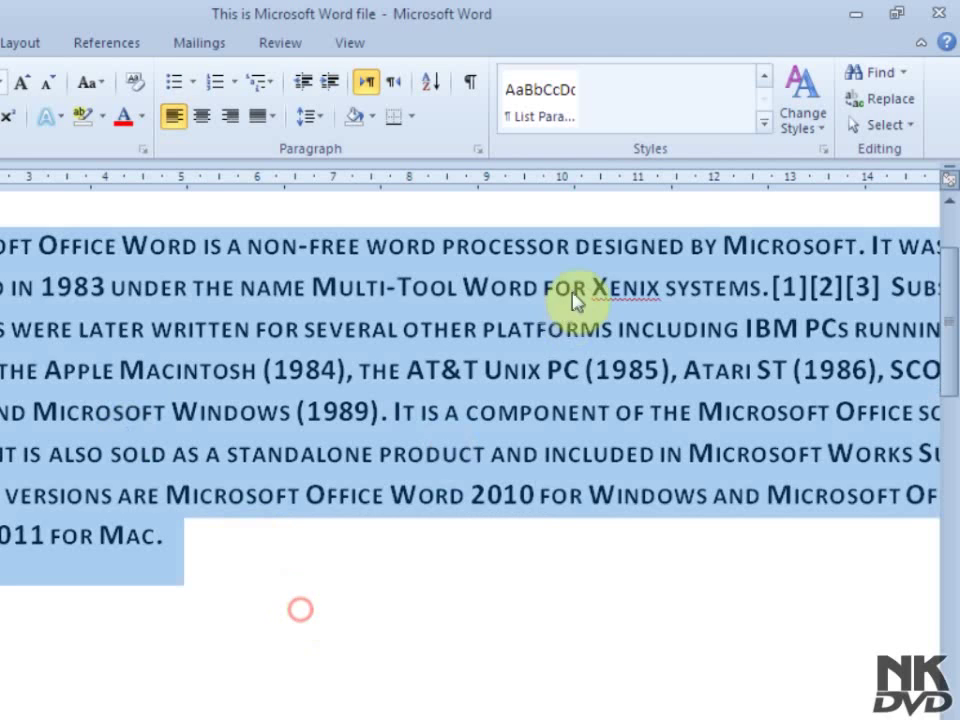
- Apply the Heading 1 style to the whole paragraph
{"action": "left_click", "coordinate": [760, 124]}
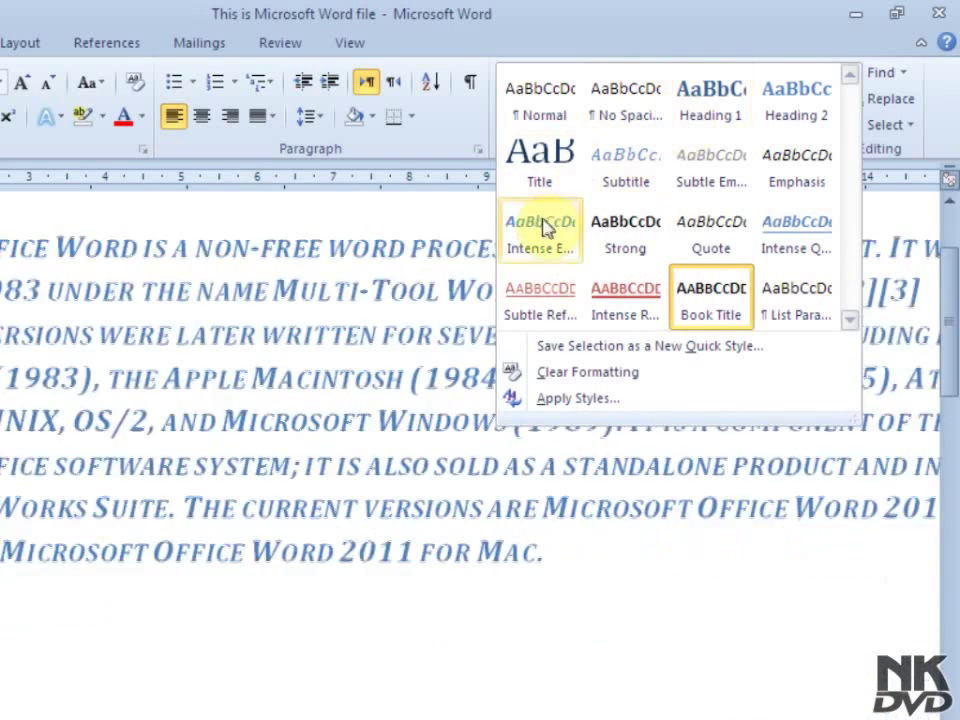
{"action": "left_click", "coordinate": [729, 116]}
{"action": "left_click", "coordinate": [393, 465]}
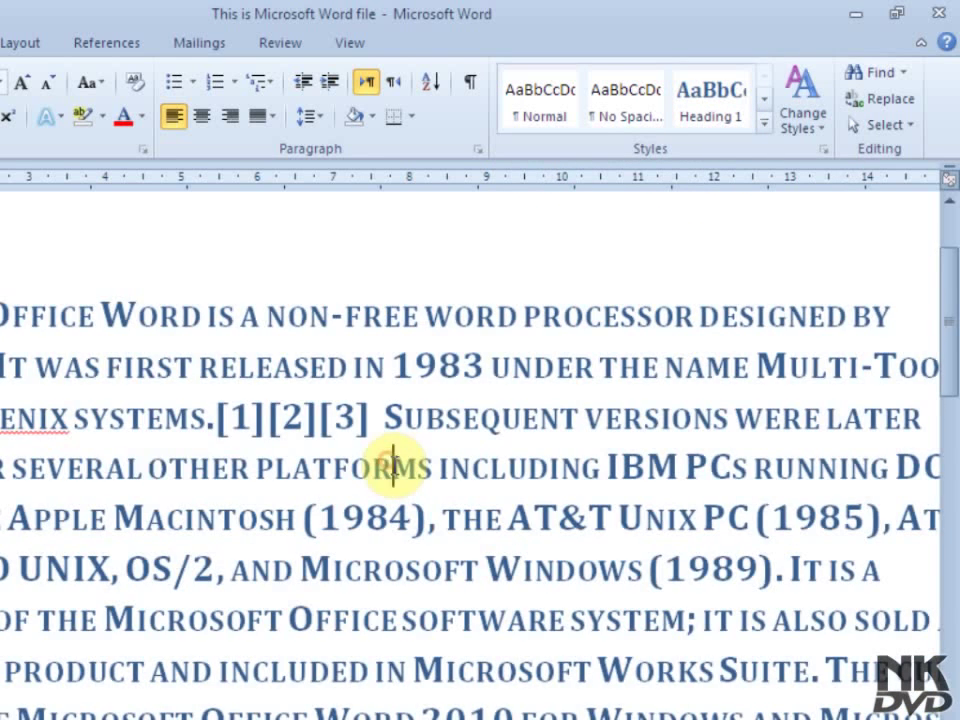
{"action": "scroll", "coordinate": [211, 446], "scroll_direction": "down", "scroll_amount": 2}
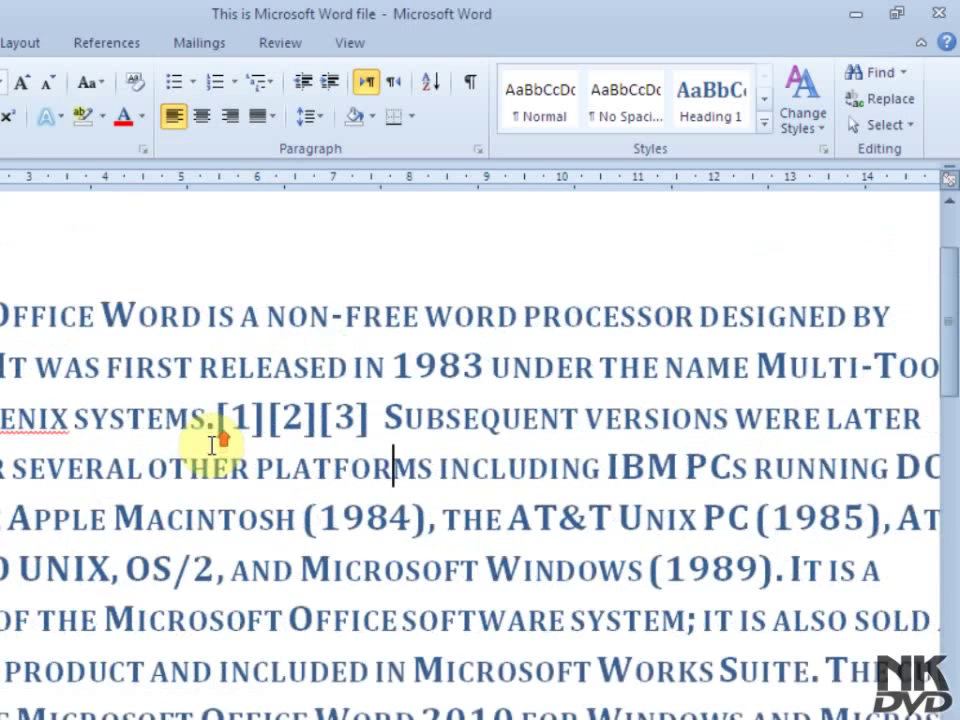
- Select all the text again and expand the full Quick Styles gallery
{"action": "key", "text": "ctrl+a"}
{"action": "scroll", "coordinate": [354, 693], "scroll_direction": "up", "scroll_amount": 5}
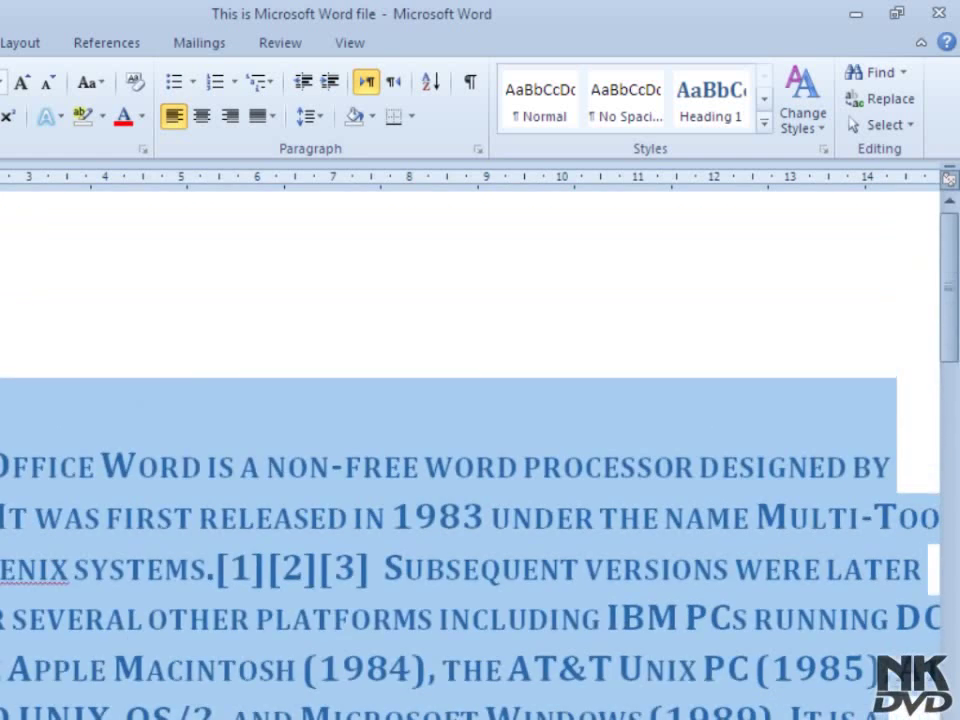
{"action": "scroll", "coordinate": [212, 410], "scroll_direction": "down", "scroll_amount": 4}
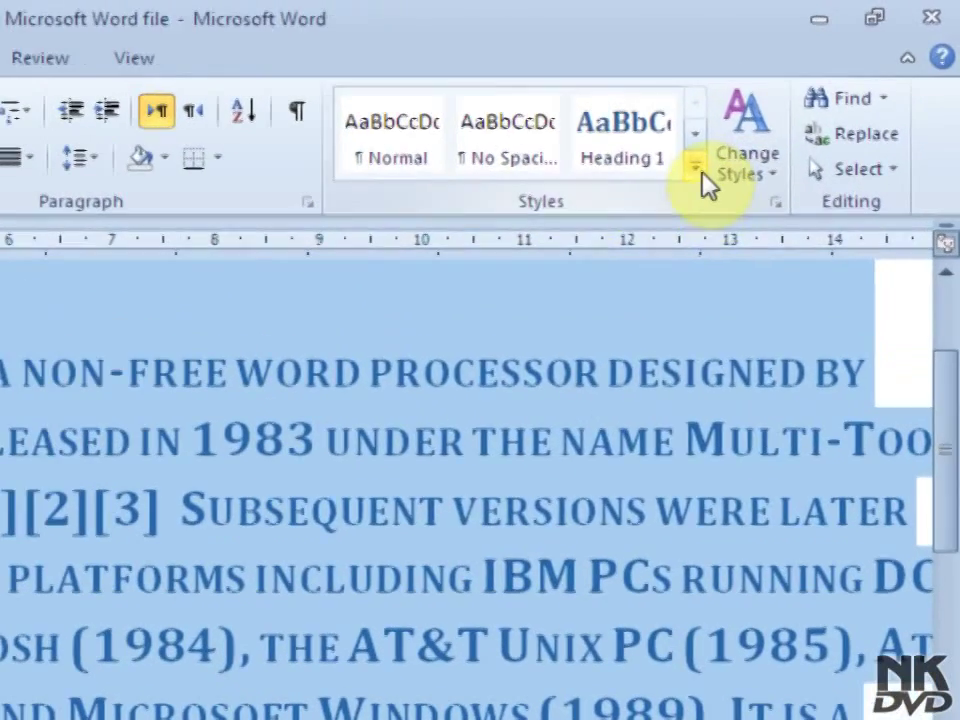
{"action": "left_click", "coordinate": [764, 124]}
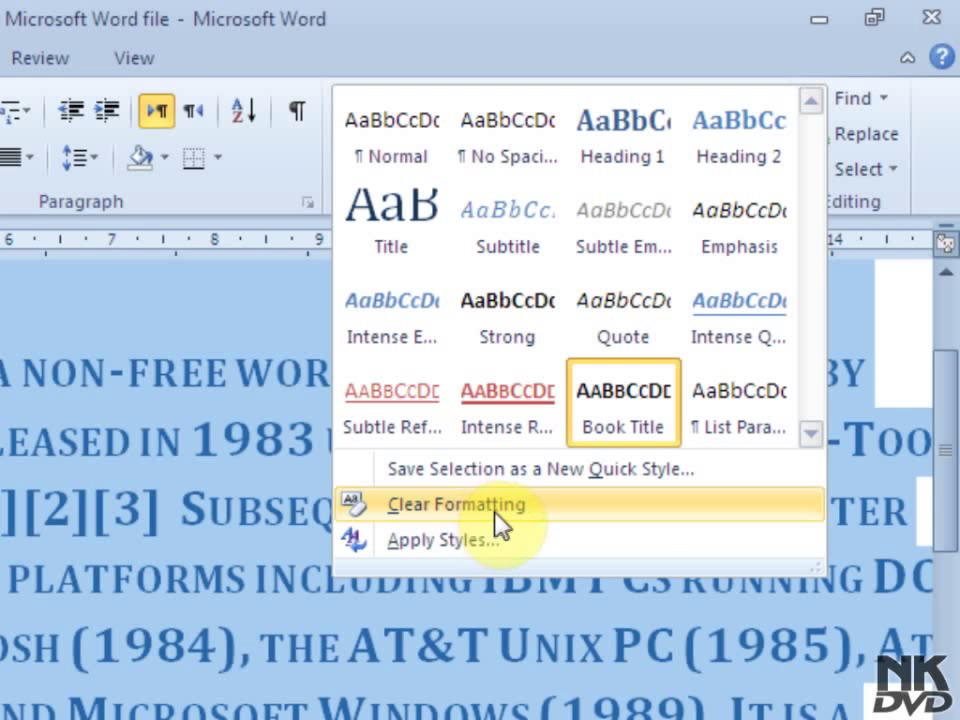
- Clear all formatting from the paragraph, undo it, then clear it again from the Font group
{"action": "left_click", "coordinate": [493, 514]}
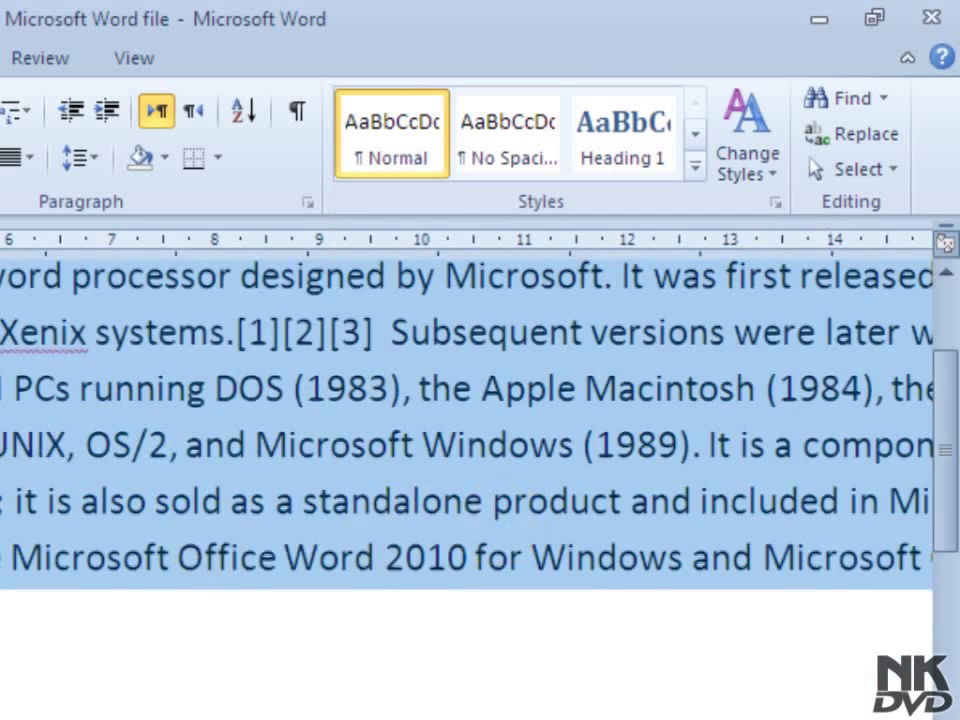
{"action": "left_click", "coordinate": [3, 442]}
{"action": "scroll", "coordinate": [470, 450], "scroll_direction": "up", "scroll_amount": 2}
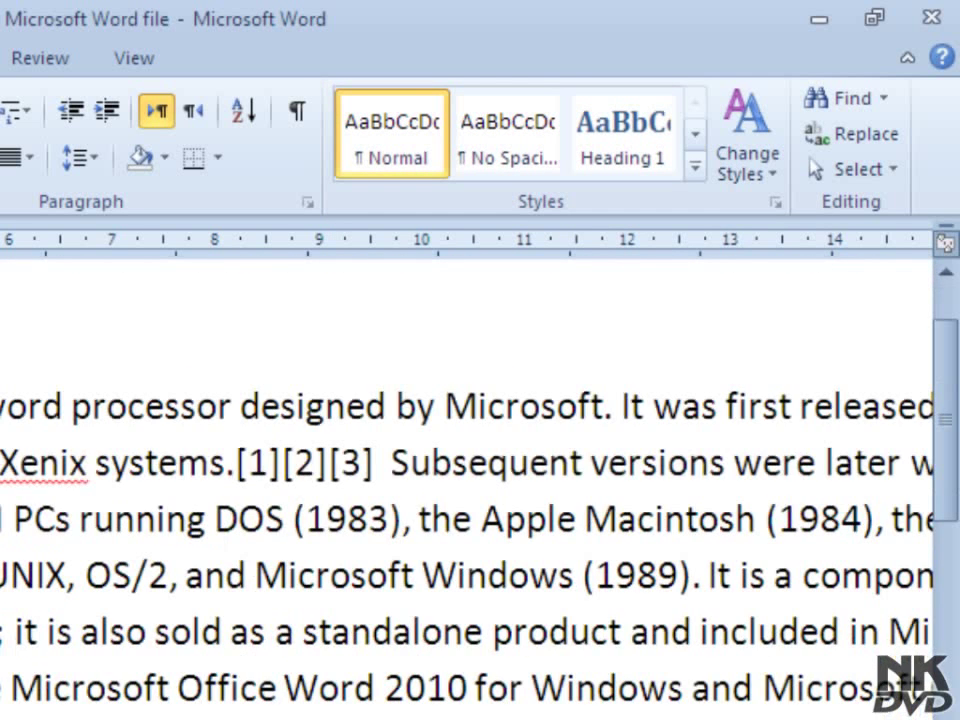
{"action": "key", "text": "ctrl+a"}
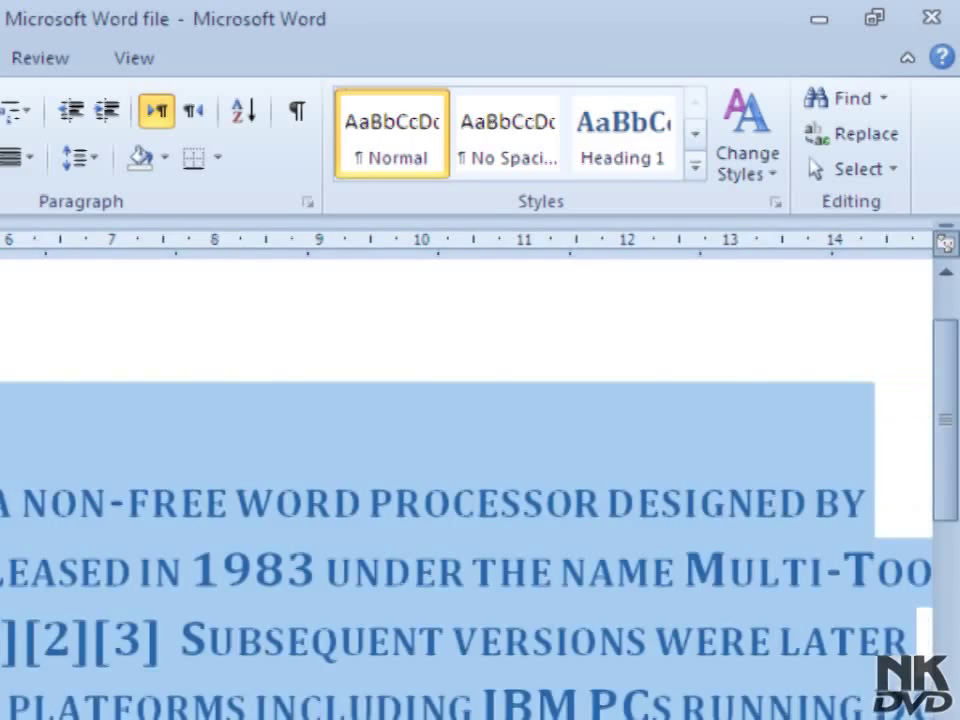
{"action": "key", "text": "ctrl+z"}
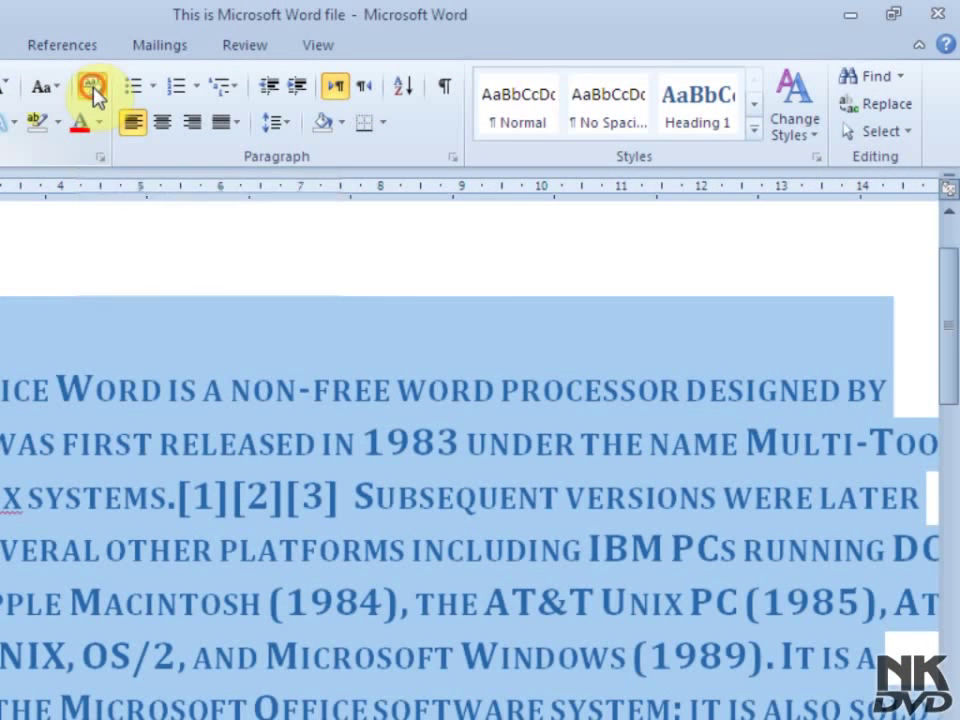
{"action": "left_click", "coordinate": [92, 90]}
{"action": "left_click", "coordinate": [303, 418]}
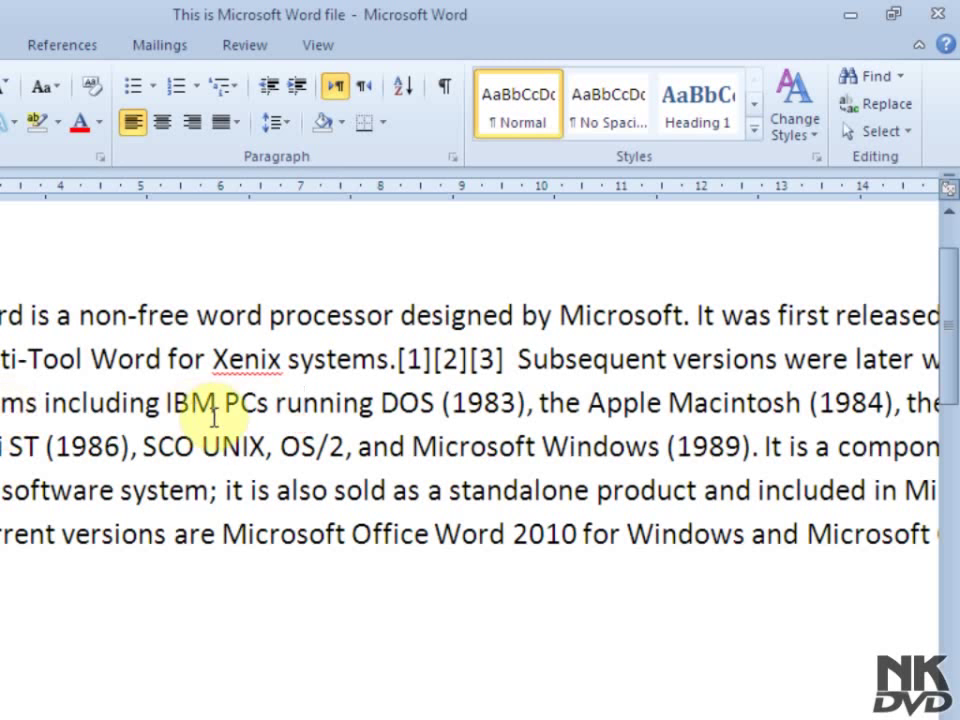
- Apply the Formal style set to the whole document and reselect the paragraph
{"action": "key", "text": "ctrl+a"}
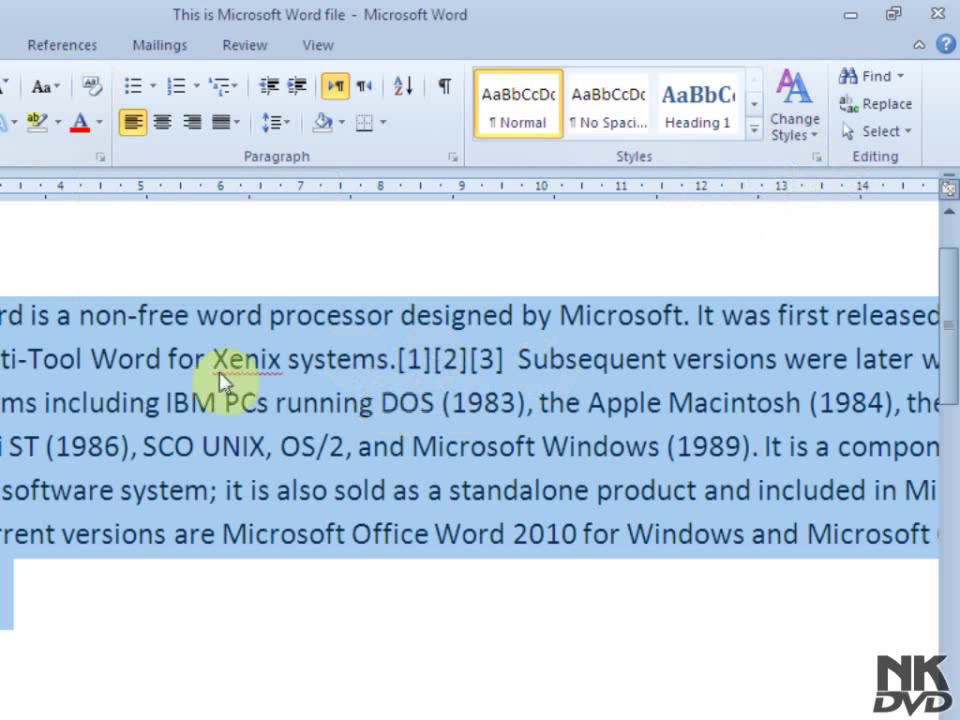
{"action": "left_click", "coordinate": [816, 140]}
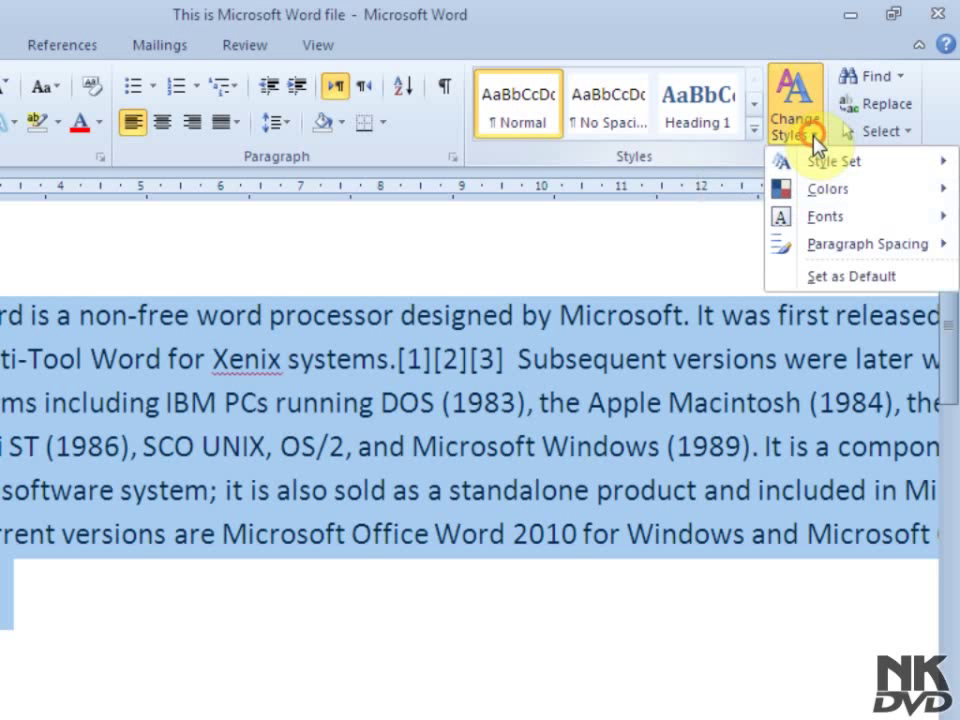
{"action": "mouse_move", "coordinate": [822, 170]}
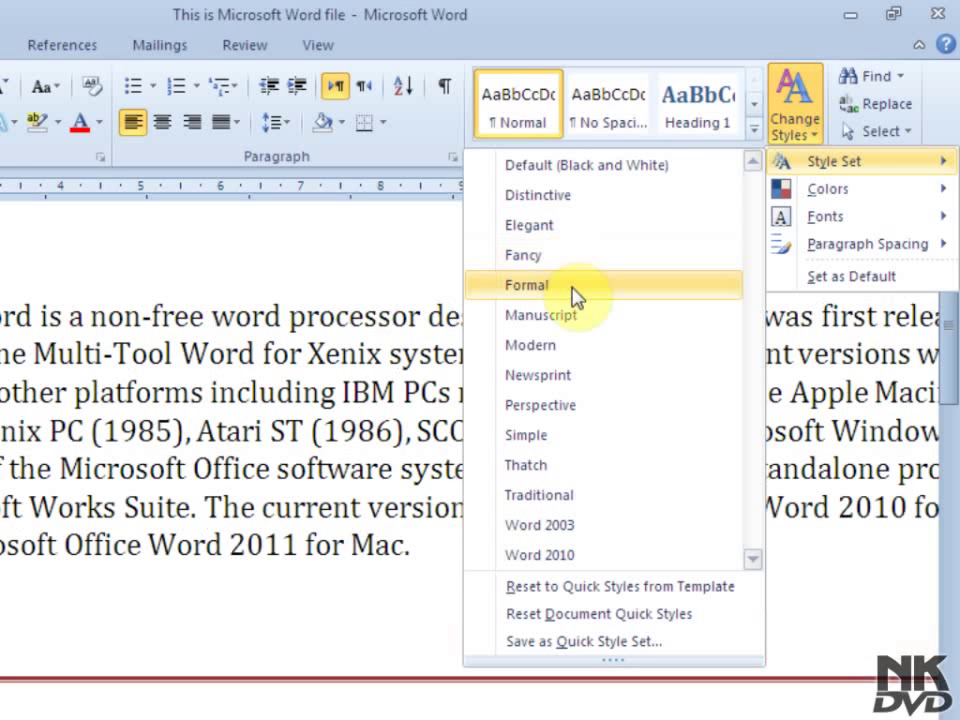
{"action": "left_click", "coordinate": [575, 290]}
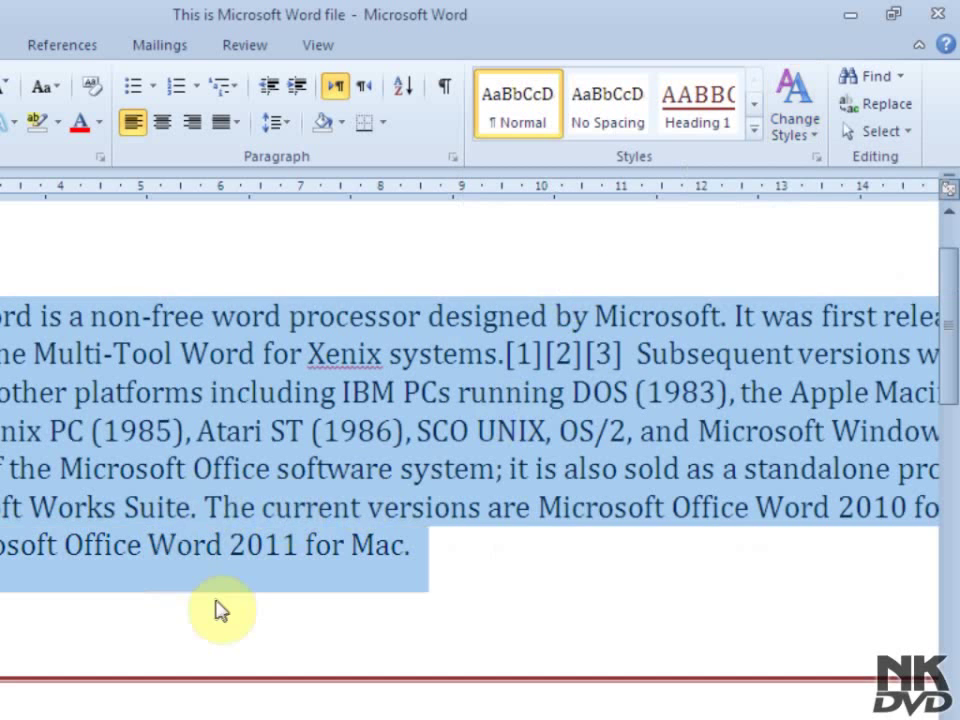
{"action": "left_click", "coordinate": [217, 602]}
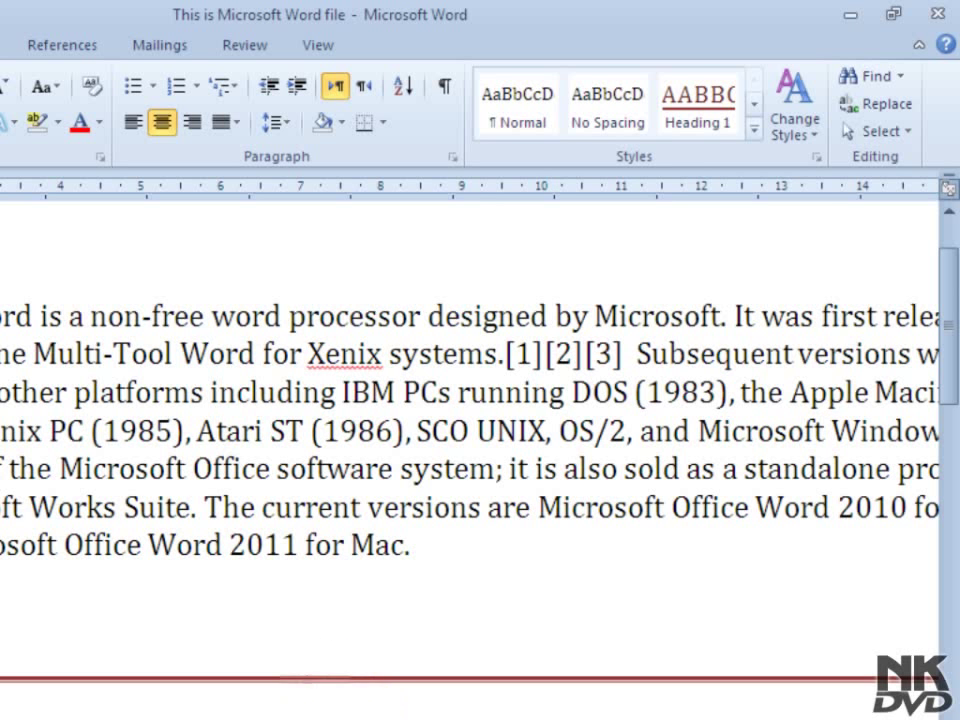
{"action": "triple_click", "coordinate": [456, 583]}
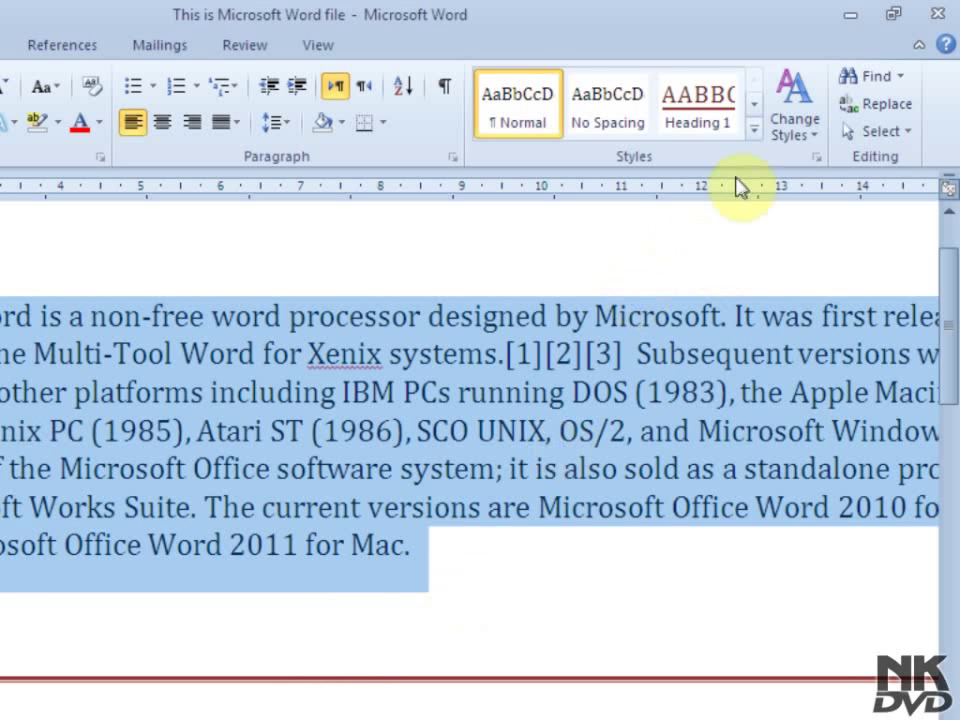
- Apply the Word 2003 style set to the document
{"action": "left_click", "coordinate": [812, 135]}
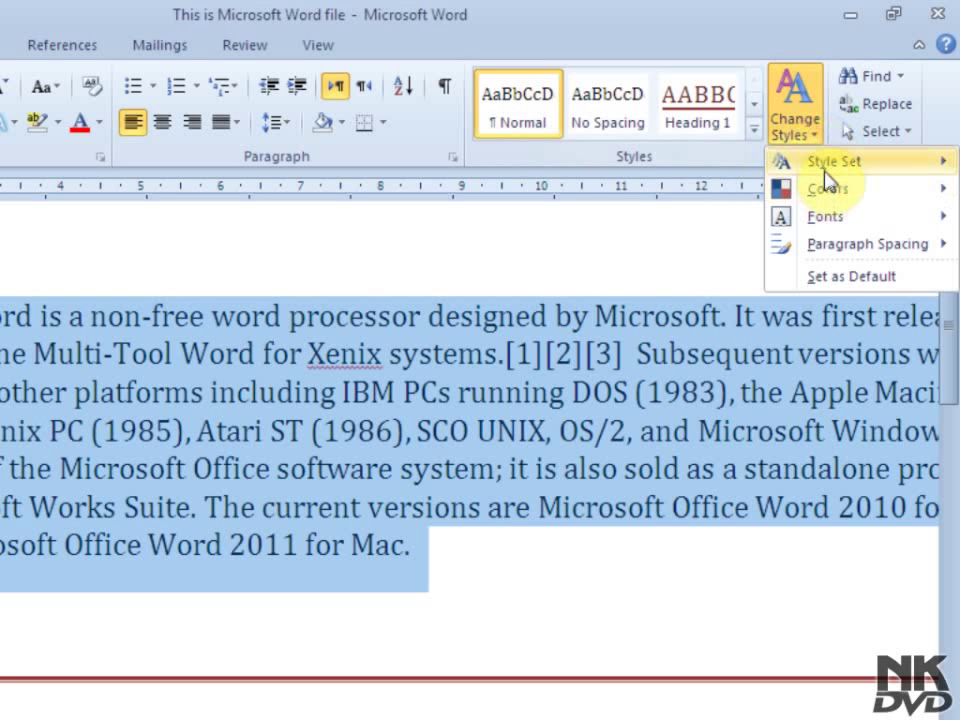
{"action": "mouse_move", "coordinate": [826, 168]}
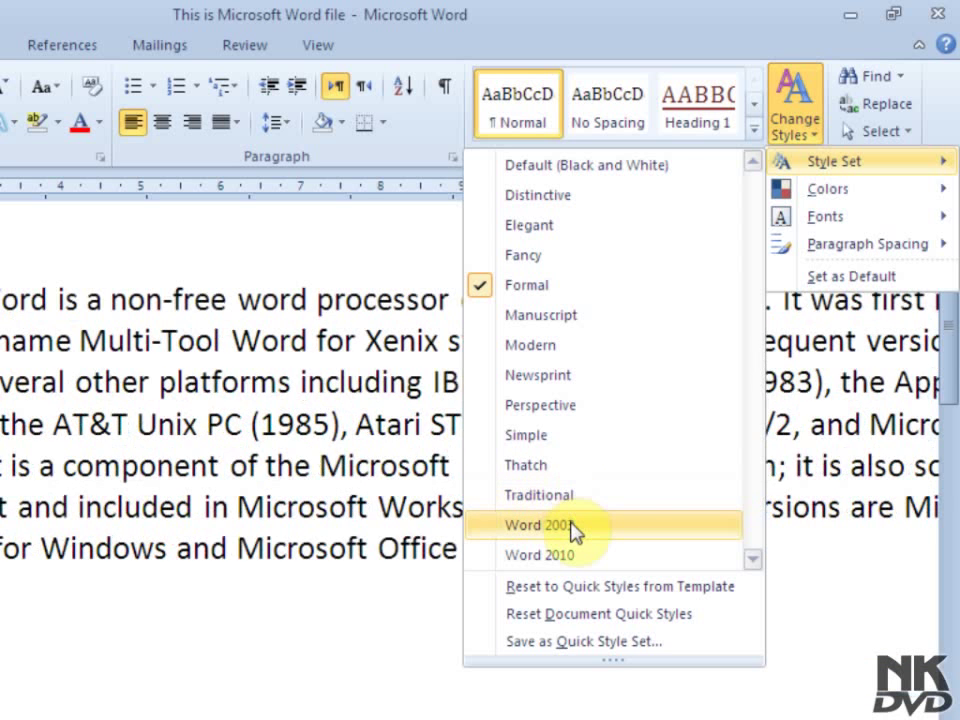
{"action": "left_click", "coordinate": [573, 527]}
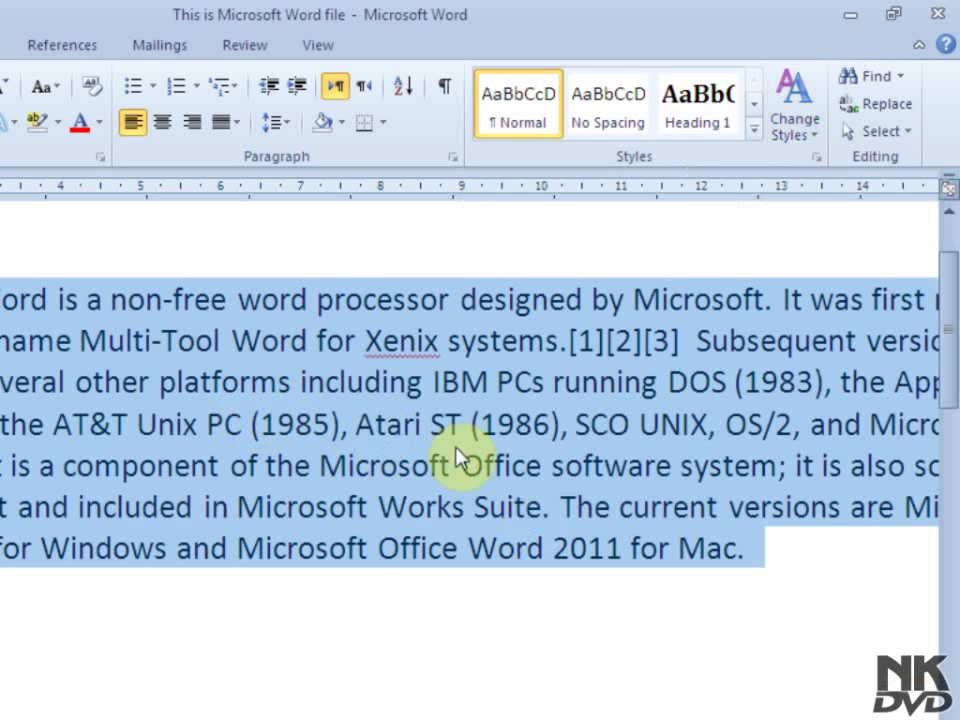
- Switch to the Word 2010 style set and select all the text again
{"action": "left_click", "coordinate": [784, 135]}
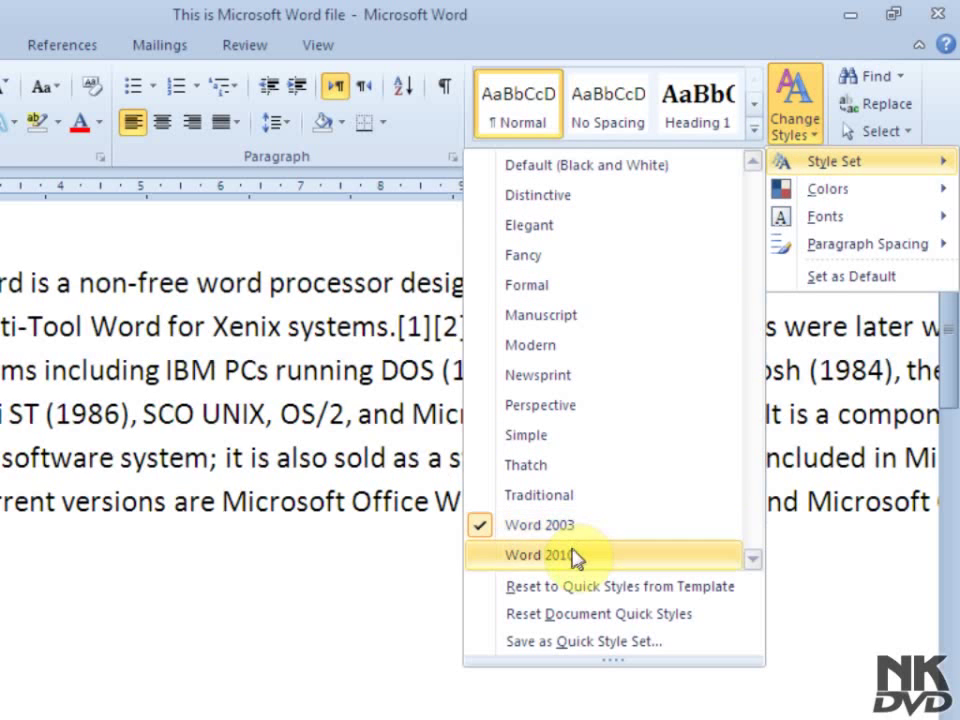
{"action": "left_click", "coordinate": [574, 496]}
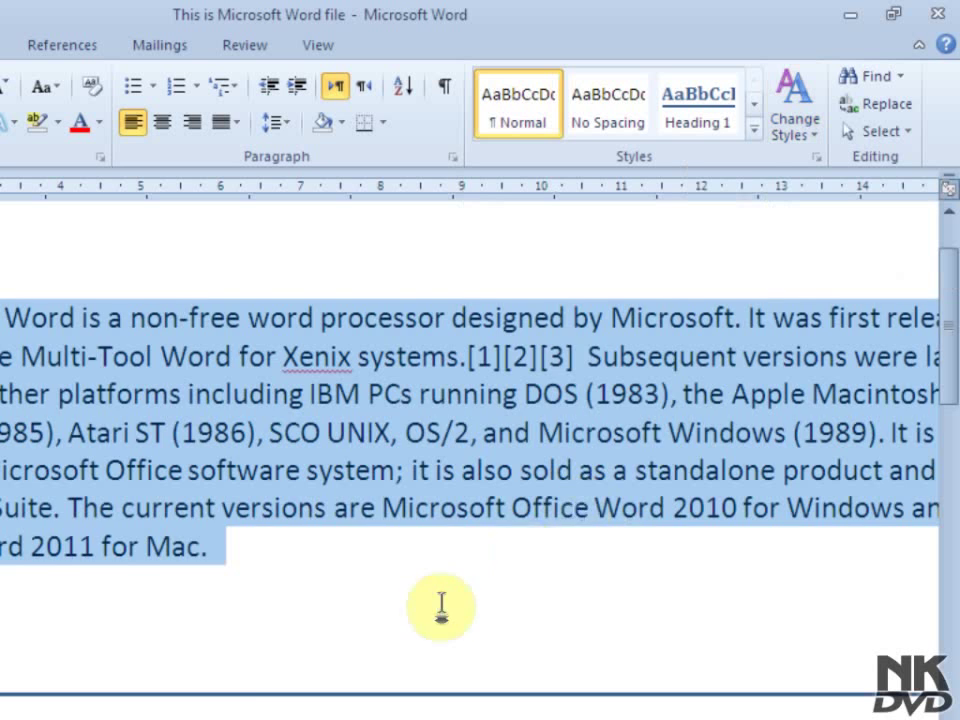
{"action": "left_click", "coordinate": [438, 607]}
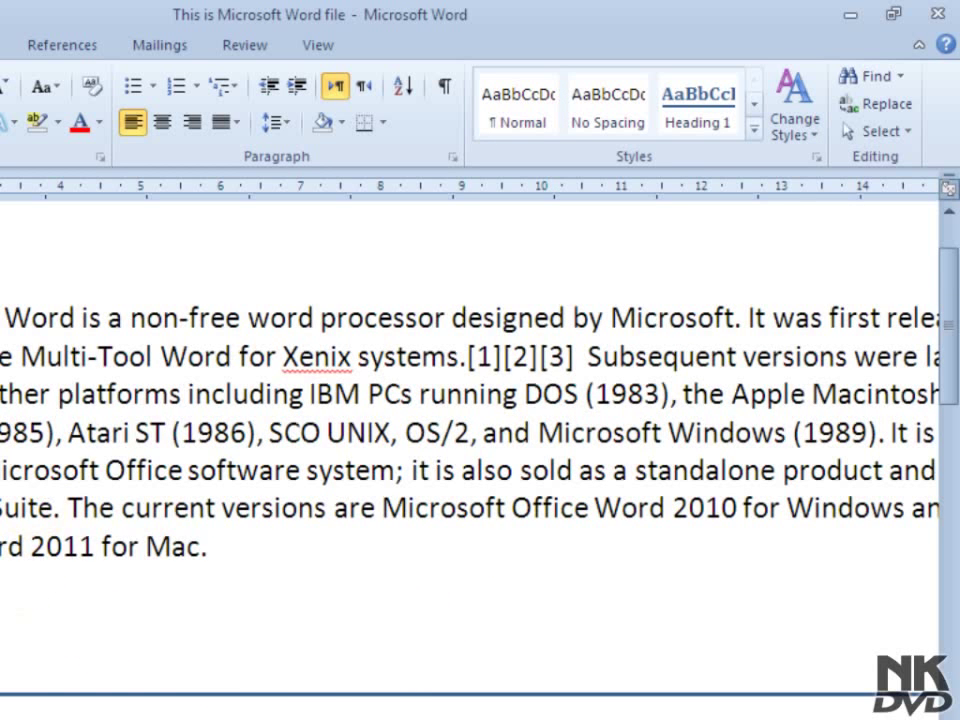
{"action": "key", "text": "ctrl+a"}
{"action": "left_click", "coordinate": [816, 138]}
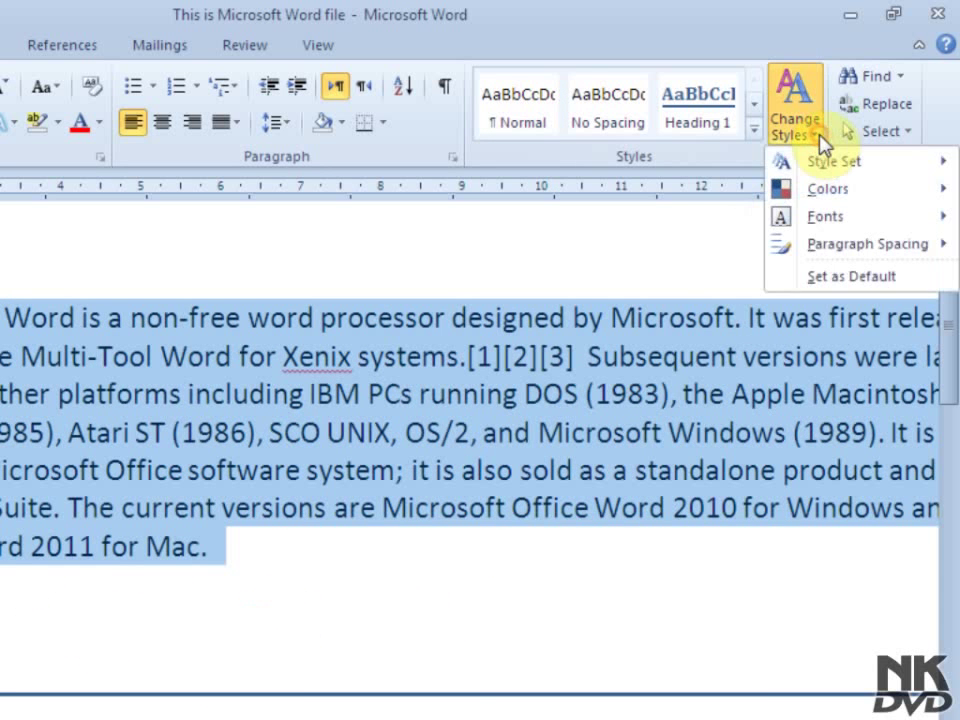
- Apply Double paragraph spacing and reselect the whole paragraph
{"action": "mouse_move", "coordinate": [837, 252]}
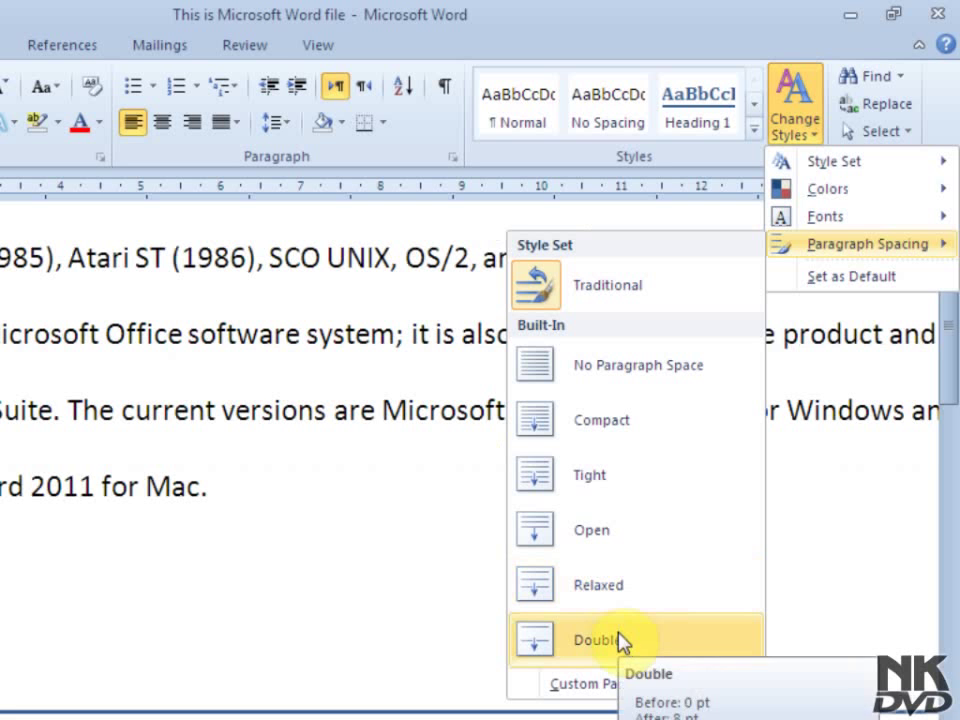
{"action": "left_click", "coordinate": [592, 645]}
{"action": "left_click", "coordinate": [313, 504]}
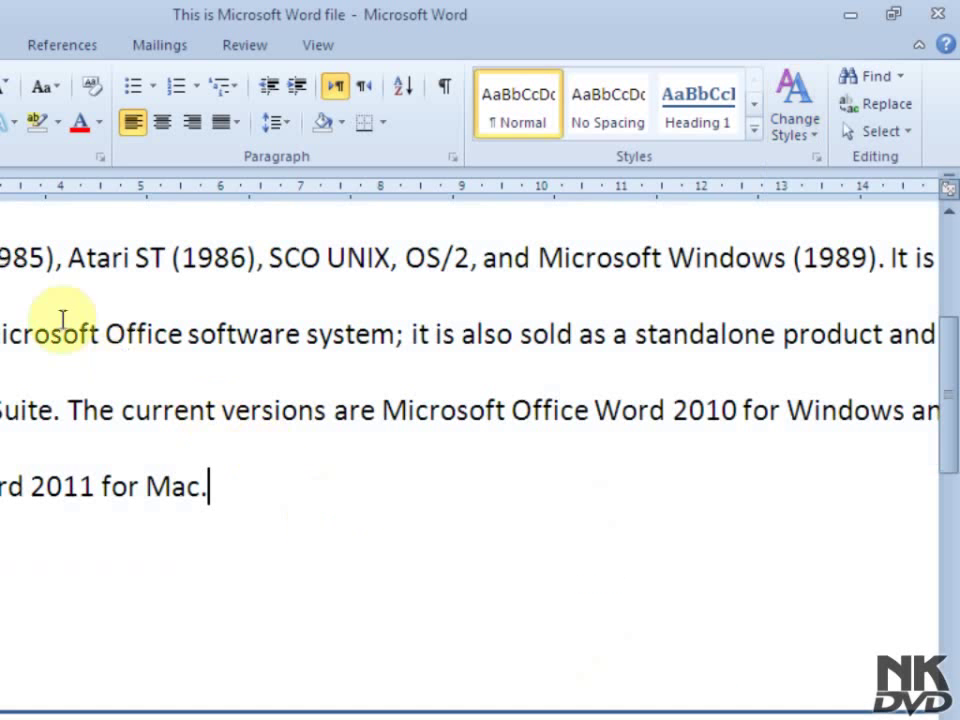
{"action": "left_click_drag", "start_coordinate": [325, 548], "coordinate": [320, 195]}
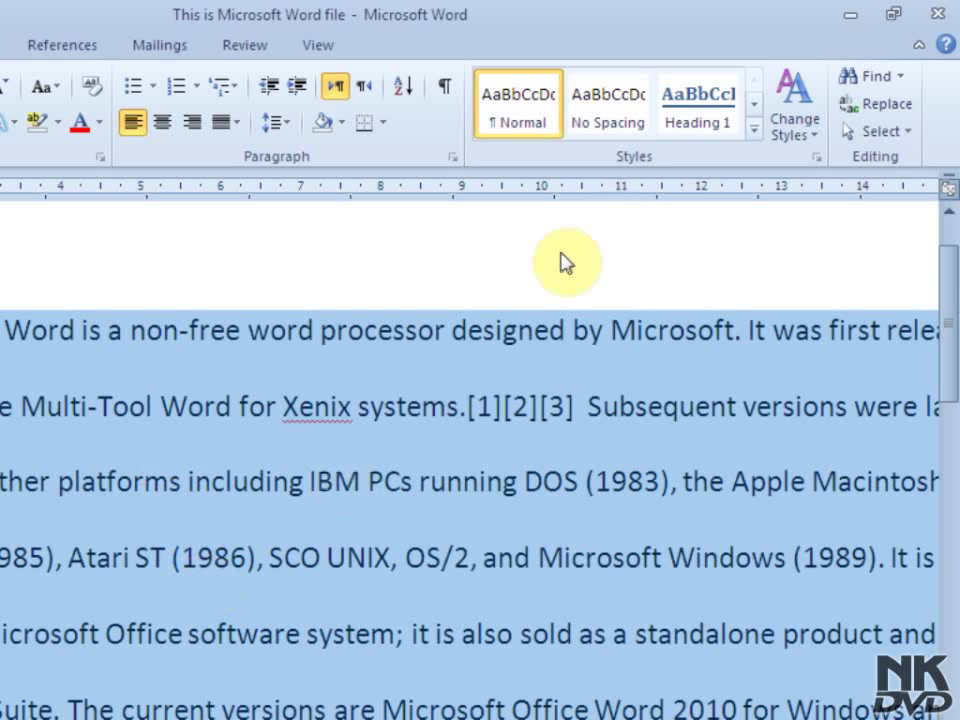
{"action": "left_click", "coordinate": [818, 122]}
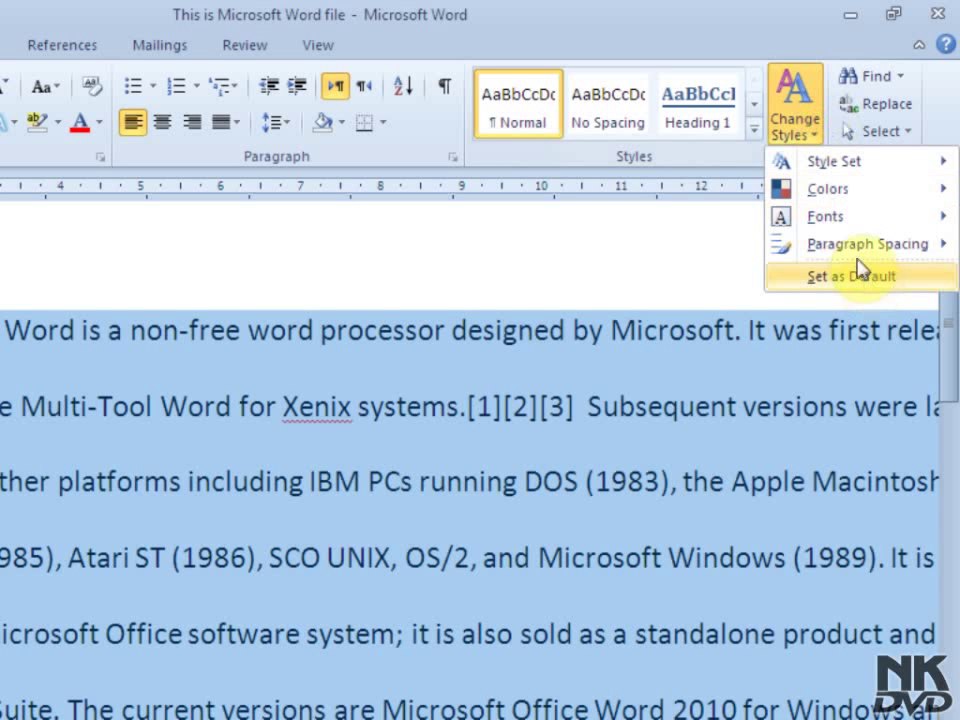
{"action": "mouse_move", "coordinate": [805, 252]}
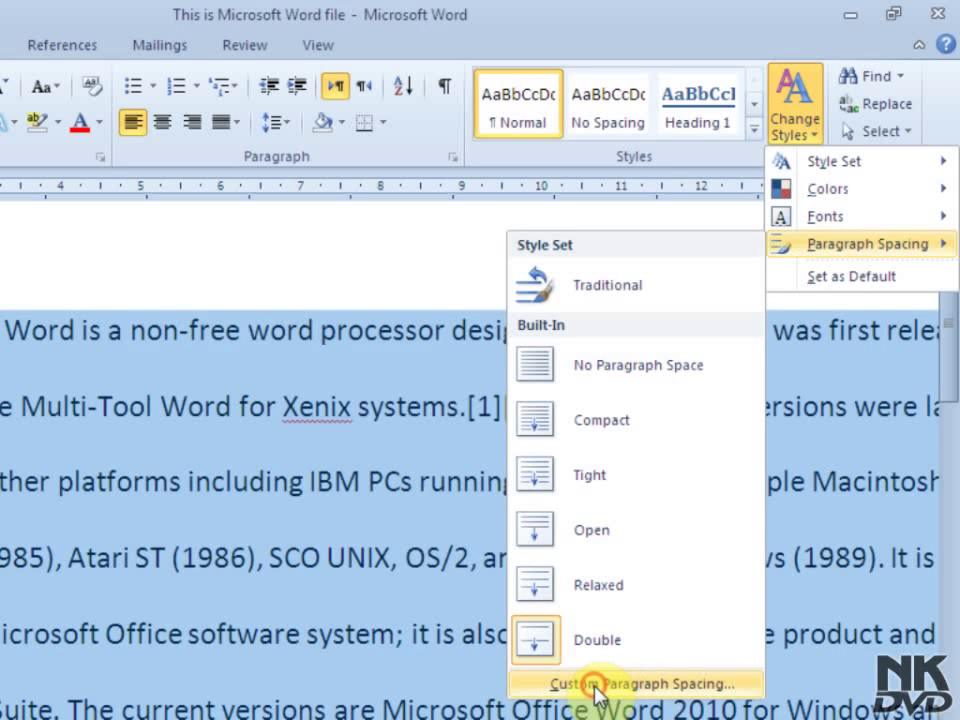
- Set the line spacing type to Exactly with a slightly raised value in Custom Paragraph Spacing
{"action": "left_click", "coordinate": [595, 687]}
{"action": "left_click", "coordinate": [539, 605]}
{"action": "left_click", "coordinate": [511, 691]}
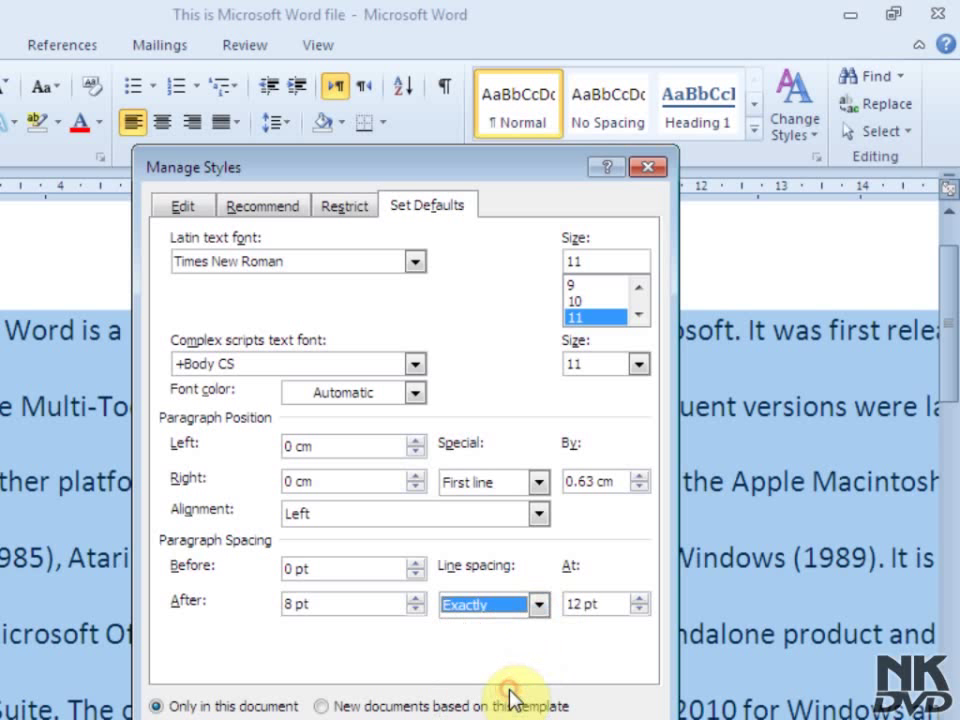
{"action": "left_click", "coordinate": [637, 597]}
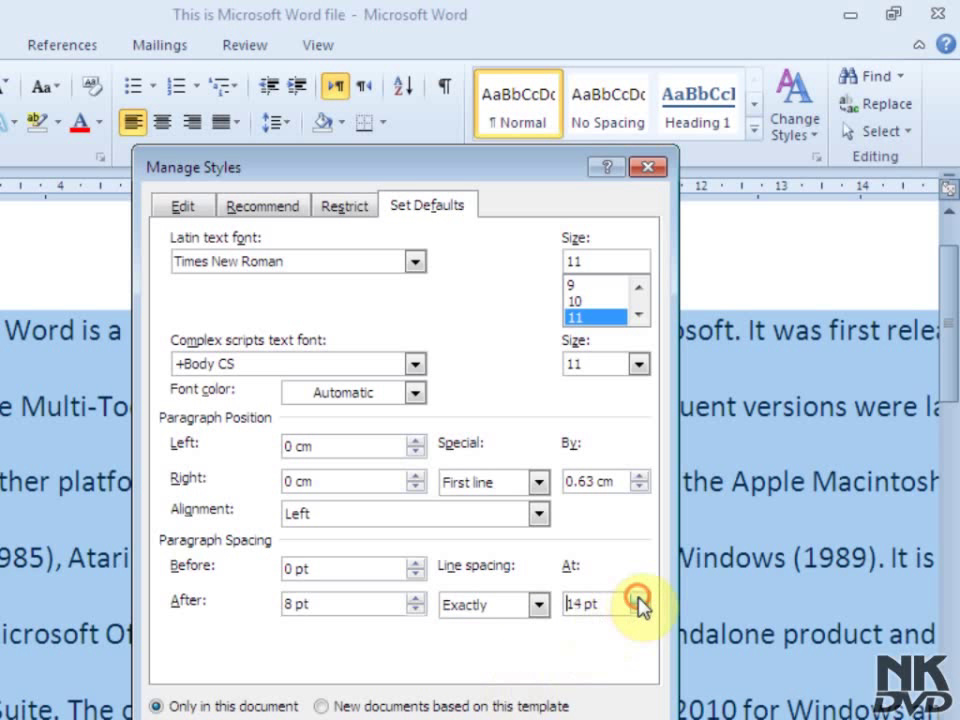
{"action": "left_click", "coordinate": [539, 717]}
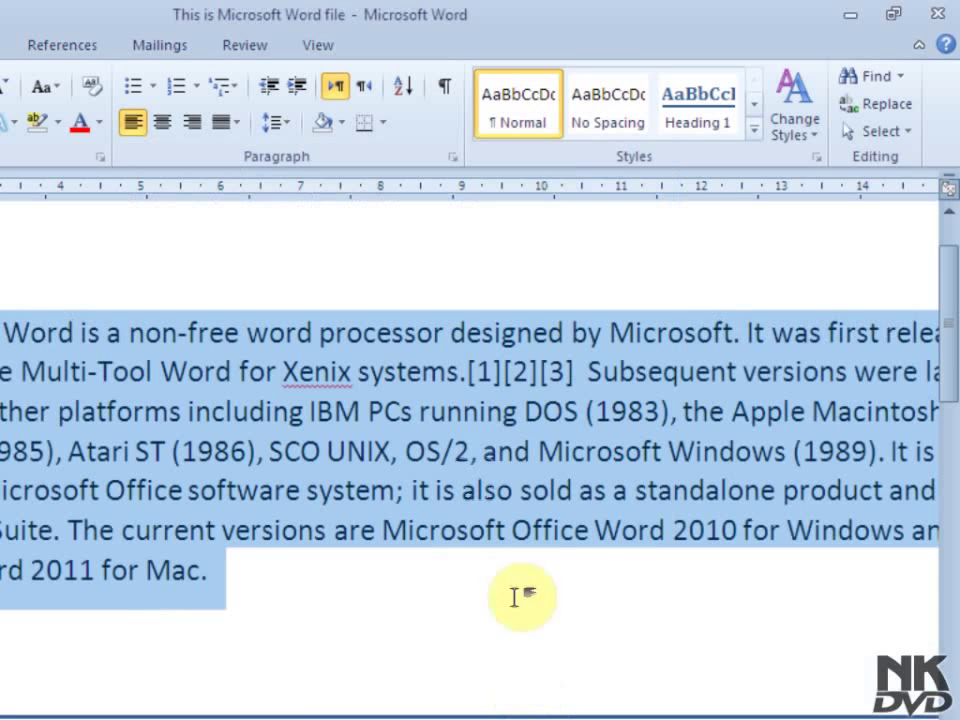
- Raise the exact line spacing to 36 pt and apply it
{"action": "left_click", "coordinate": [814, 133]}
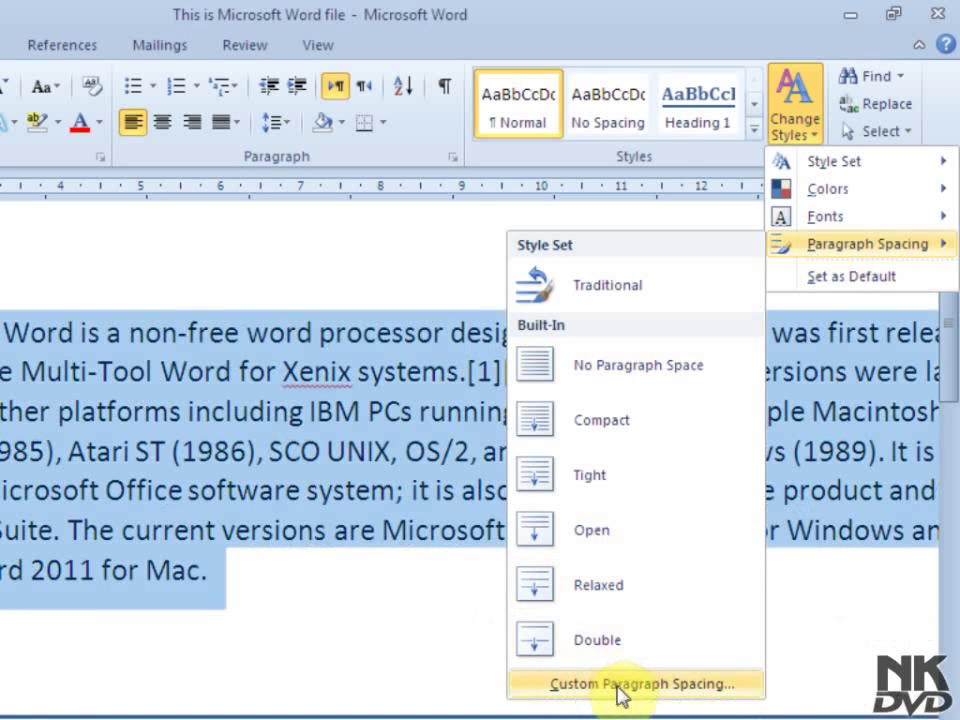
{"action": "left_click", "coordinate": [620, 685]}
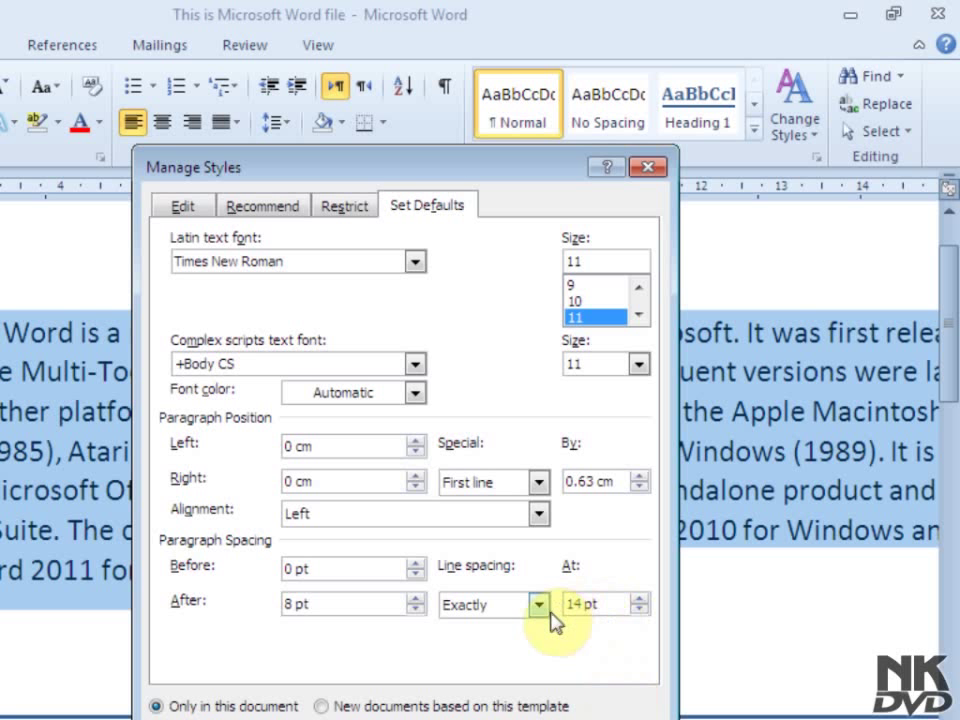
{"action": "left_click", "coordinate": [538, 605]}
{"action": "left_click", "coordinate": [539, 606]}
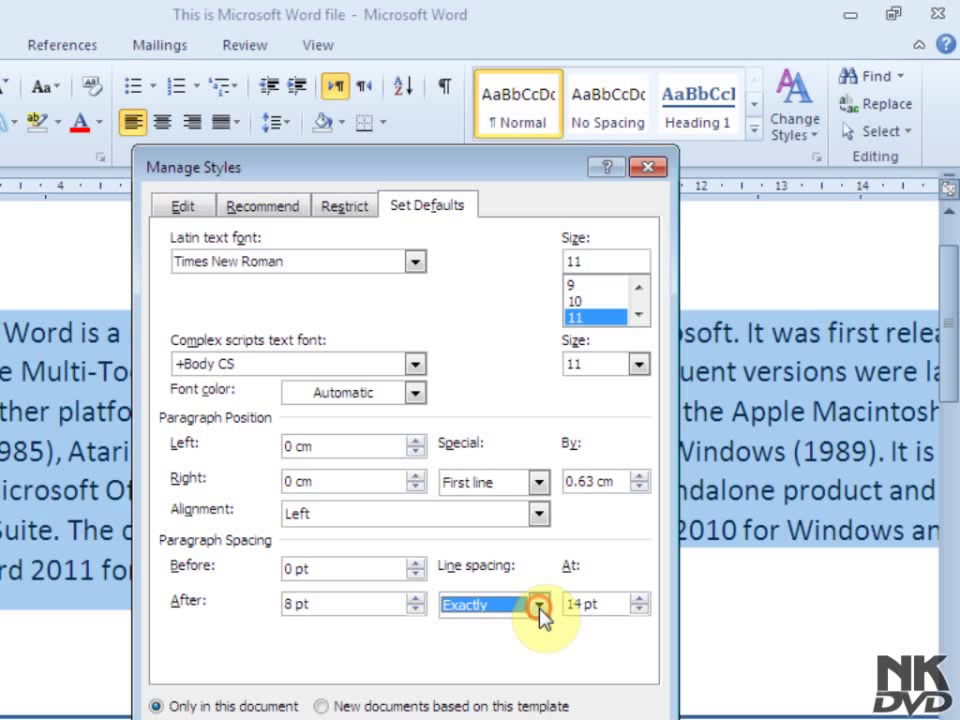
{"action": "left_click", "coordinate": [640, 598]}
{"action": "left_click", "coordinate": [640, 598]}
{"action": "left_click", "coordinate": [640, 598]}
{"action": "left_click", "coordinate": [640, 598]}
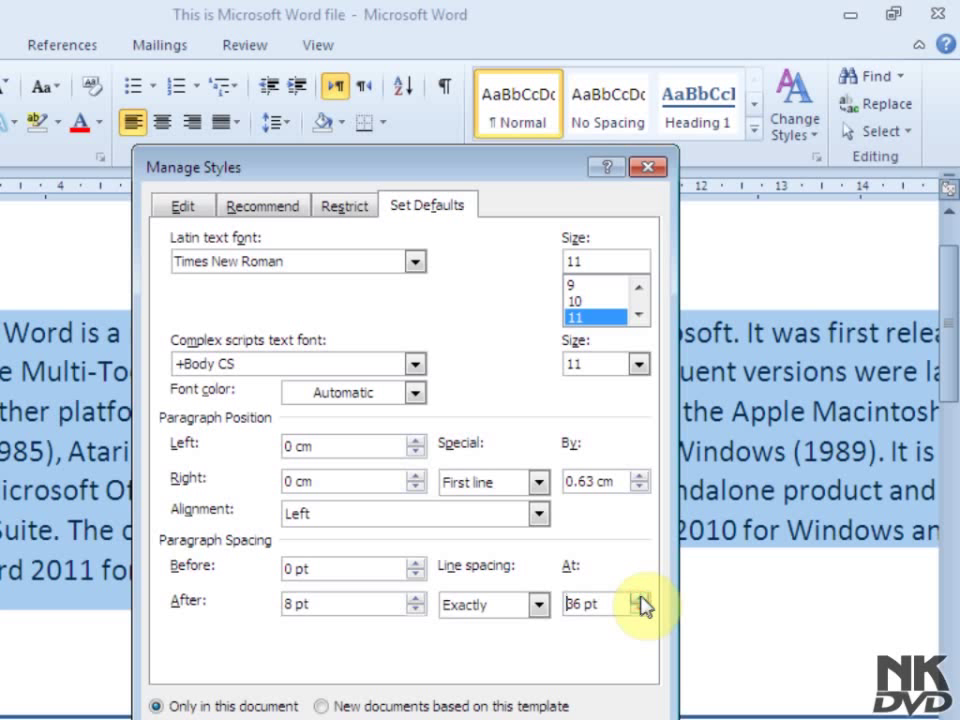
{"action": "key", "text": "Return"}
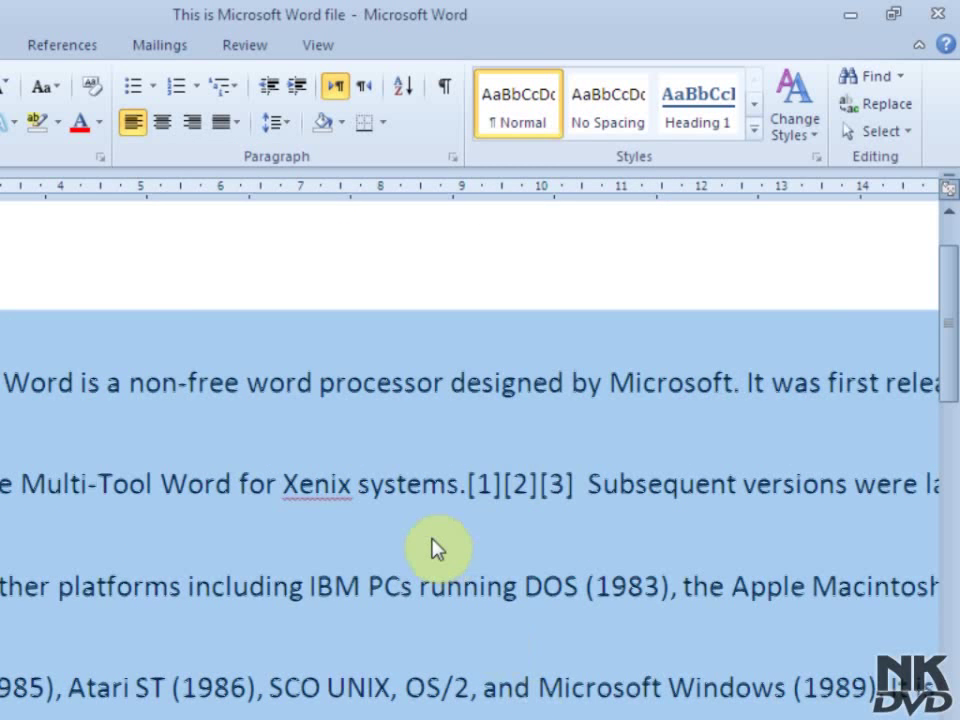
{"action": "scroll", "coordinate": [439, 546], "scroll_direction": "down", "scroll_amount": 1}
{"action": "scroll", "coordinate": [437, 548], "scroll_direction": "down", "scroll_amount": 1}
{"action": "scroll", "coordinate": [433, 548], "scroll_direction": "up", "scroll_amount": 1}
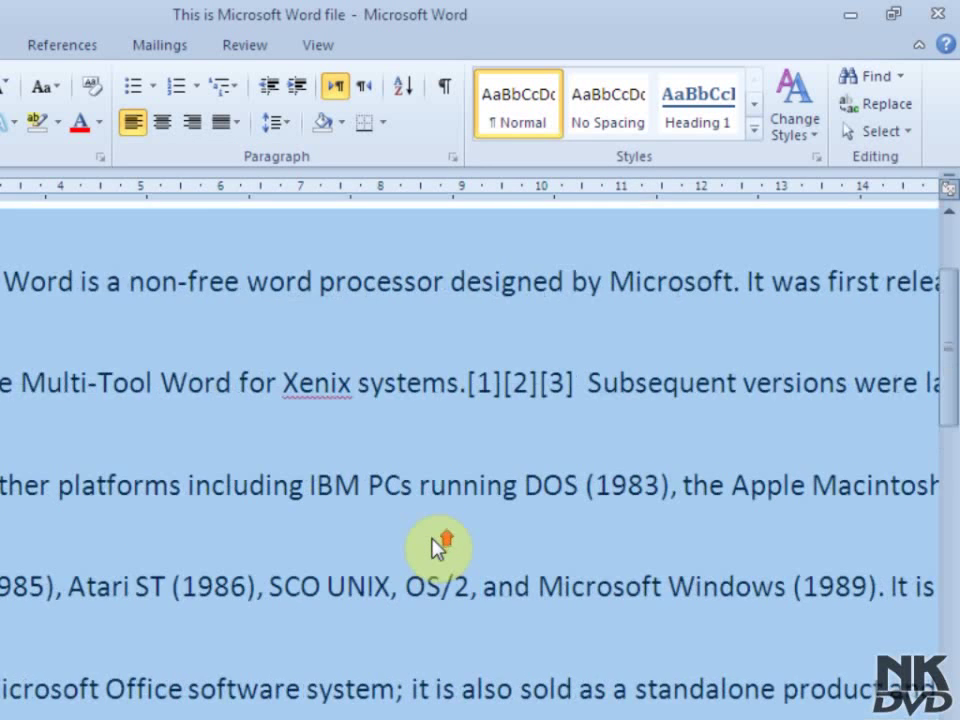
{"action": "scroll", "coordinate": [431, 546], "scroll_direction": "up", "scroll_amount": 1}
- Set custom paragraph spacing to exactly 48 pt line spacing
{"action": "left_click", "coordinate": [825, 136]}
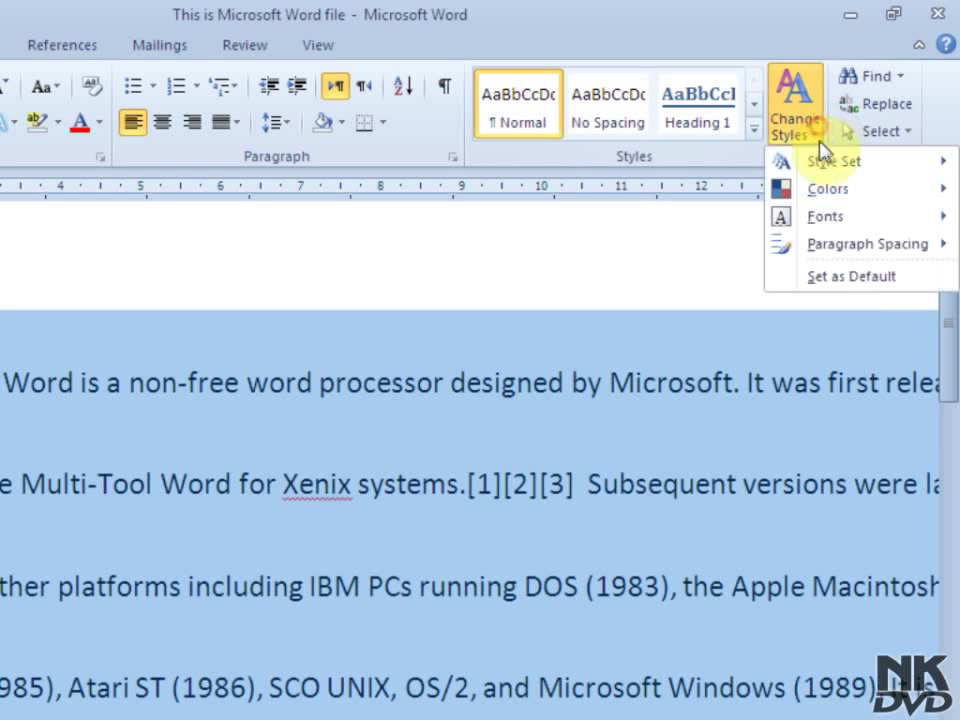
{"action": "left_click", "coordinate": [848, 245]}
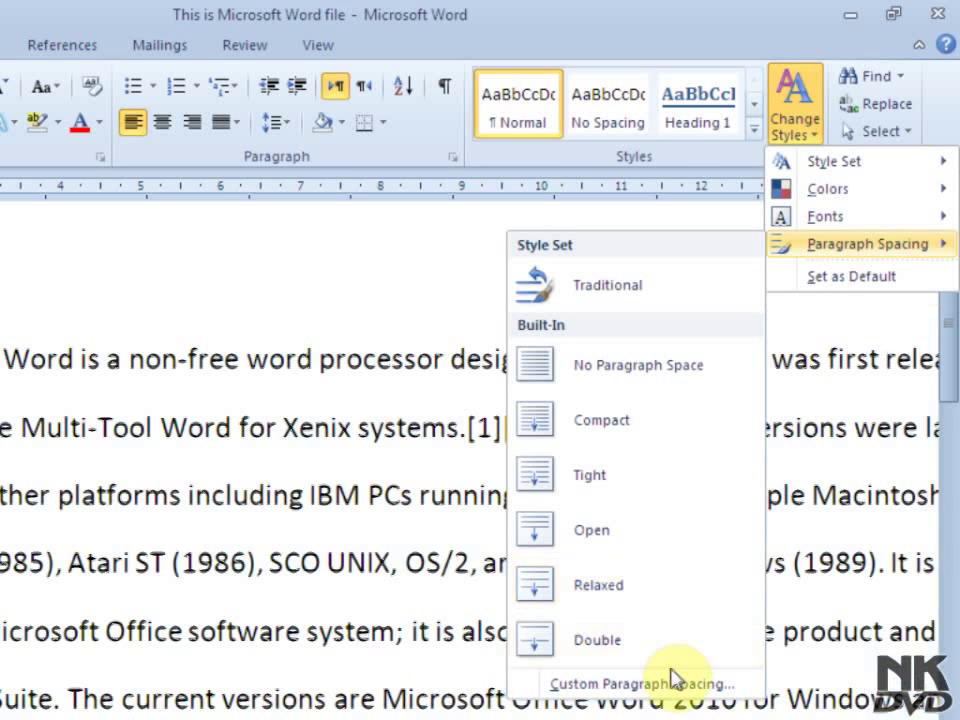
{"action": "left_click", "coordinate": [668, 682]}
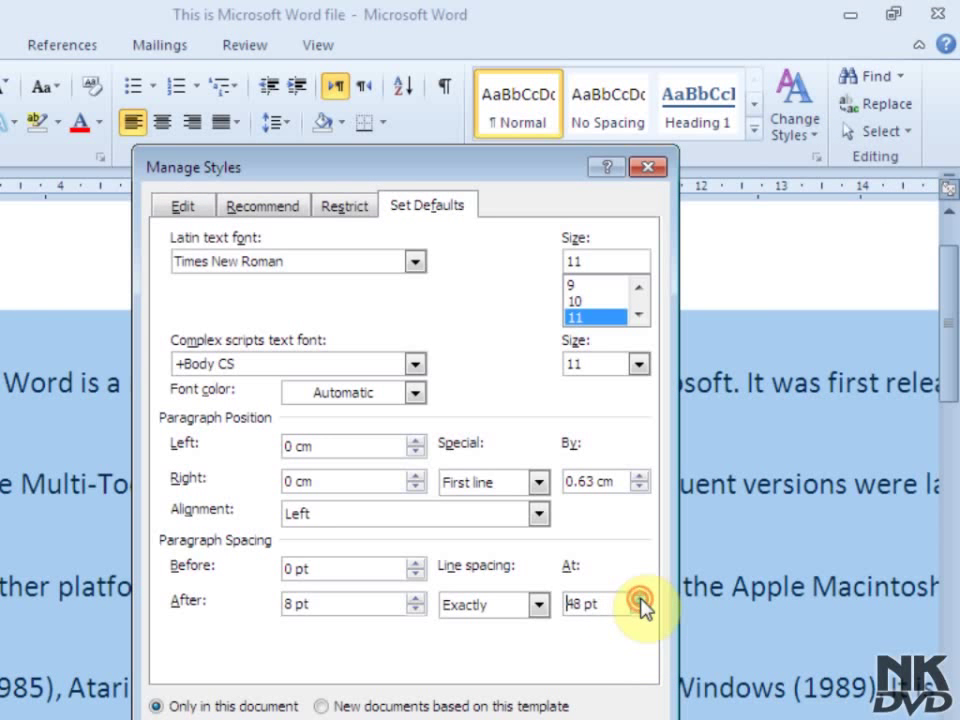
{"action": "key", "text": "Return"}
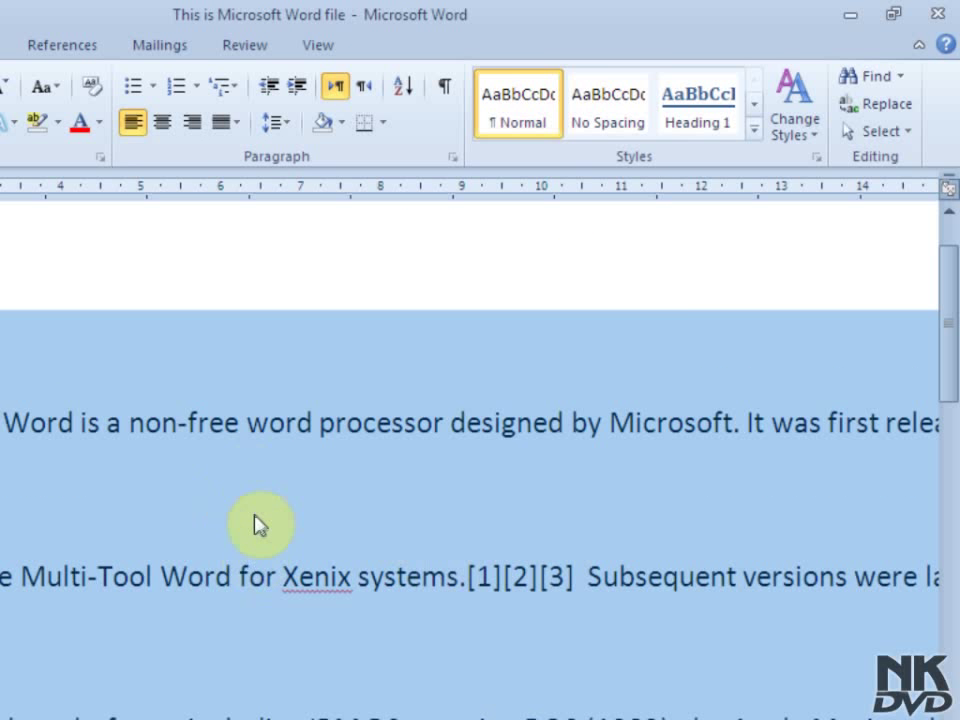
- Switch the paragraph spacing to the Compact preset
{"action": "left_click", "coordinate": [816, 134]}
{"action": "mouse_move", "coordinate": [812, 248]}
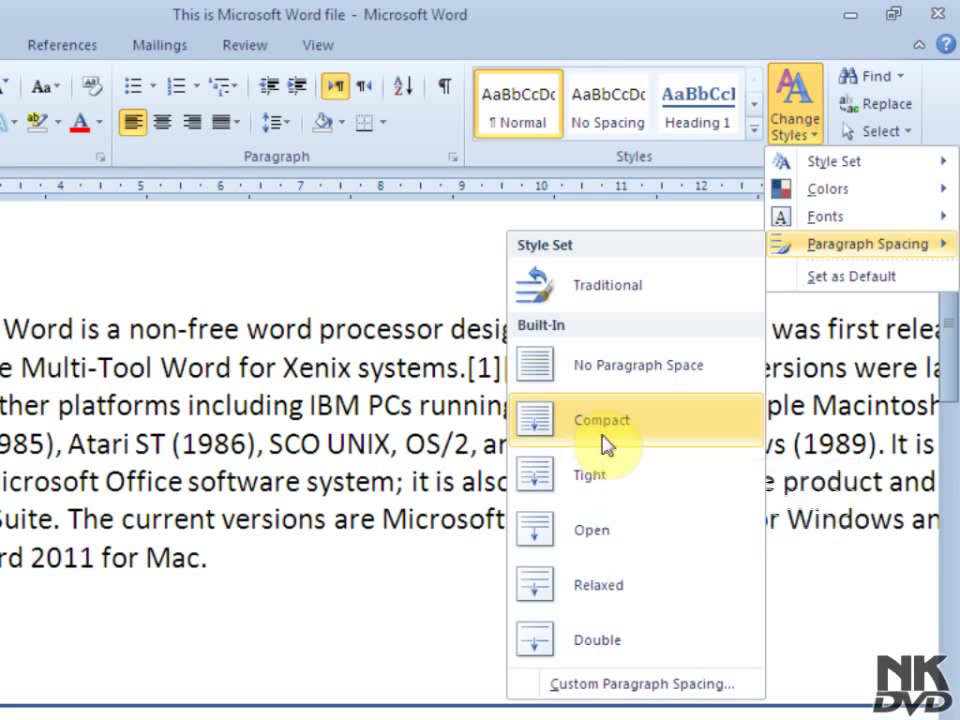
{"action": "left_click", "coordinate": [603, 445]}
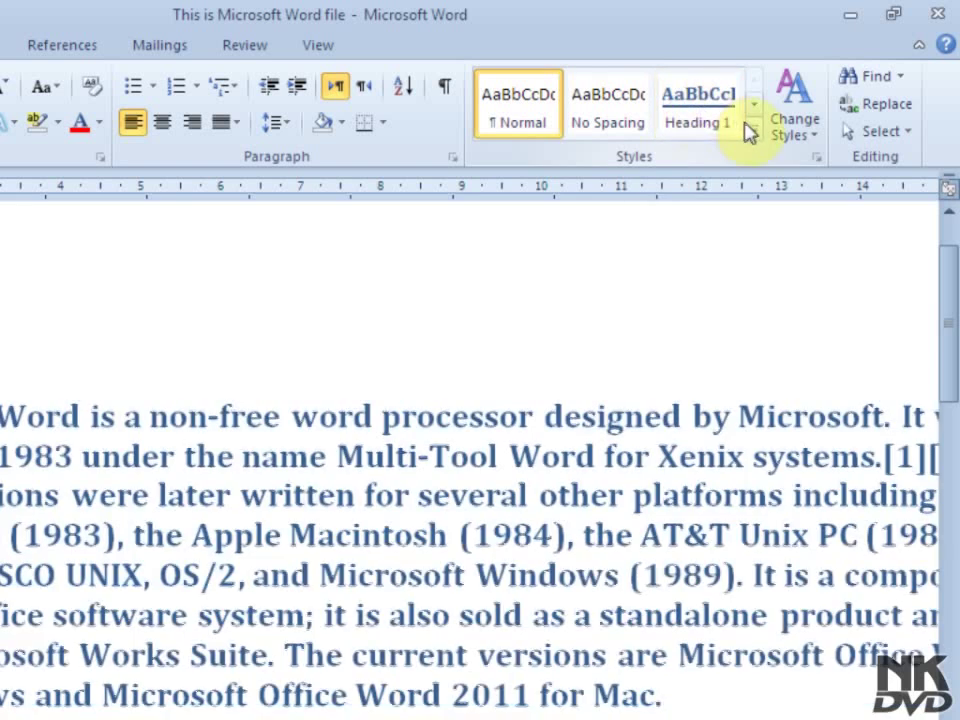
- Apply the Intense Quote quick style, giving white italic text on a blue block
{"action": "left_click", "coordinate": [750, 131]}
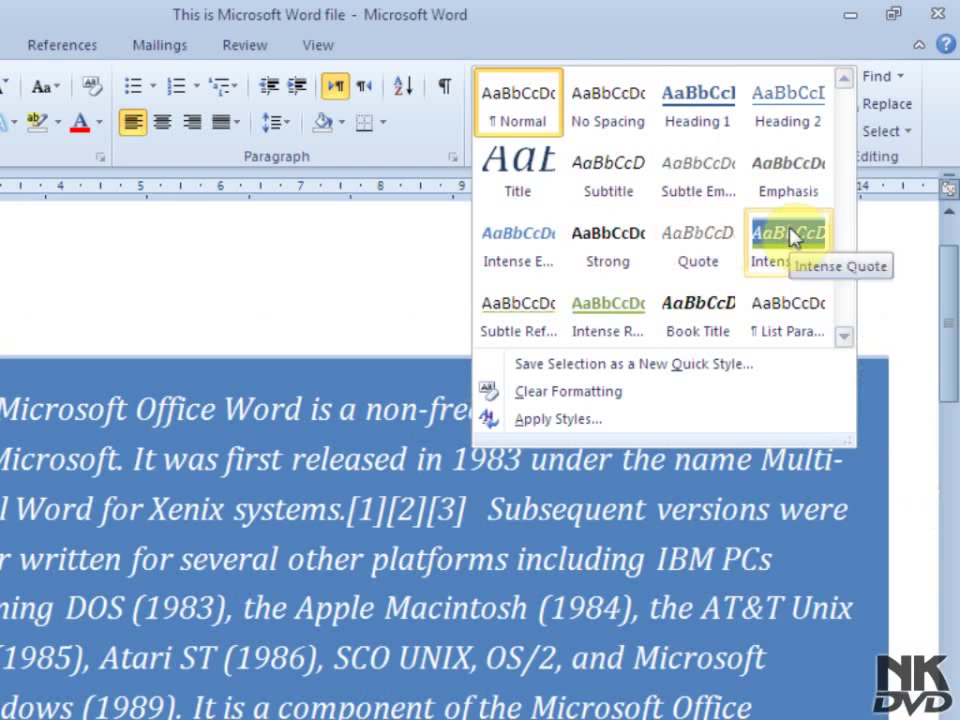
{"action": "left_click", "coordinate": [789, 243]}
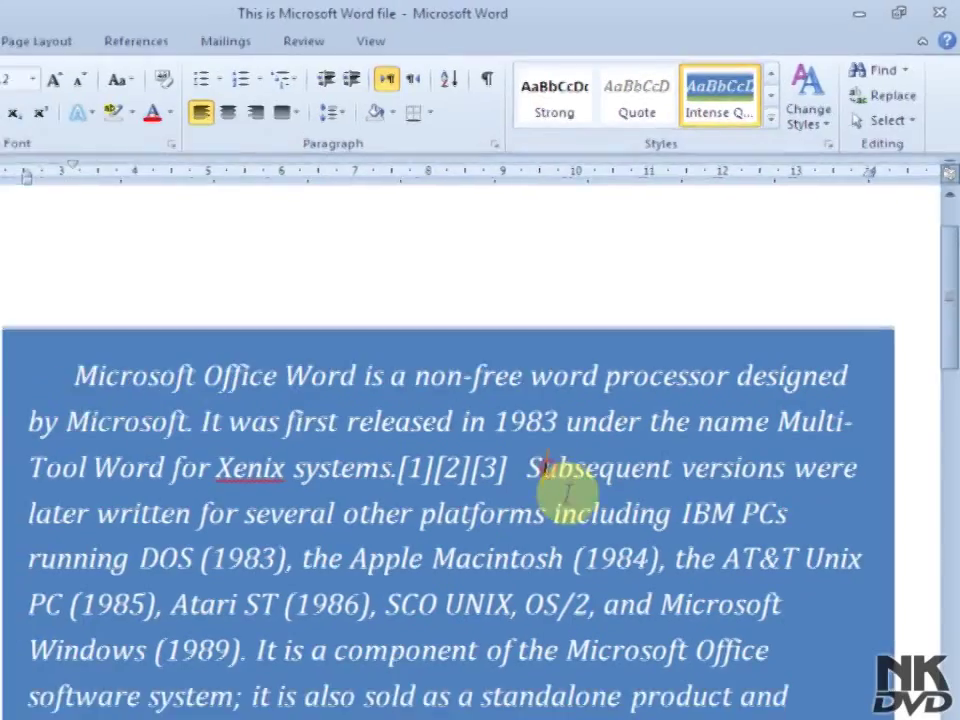
{"action": "scroll", "coordinate": [600, 470], "scroll_direction": "down", "scroll_amount": 3}
{"action": "scroll", "coordinate": [645, 412], "scroll_direction": "up", "scroll_amount": 3}
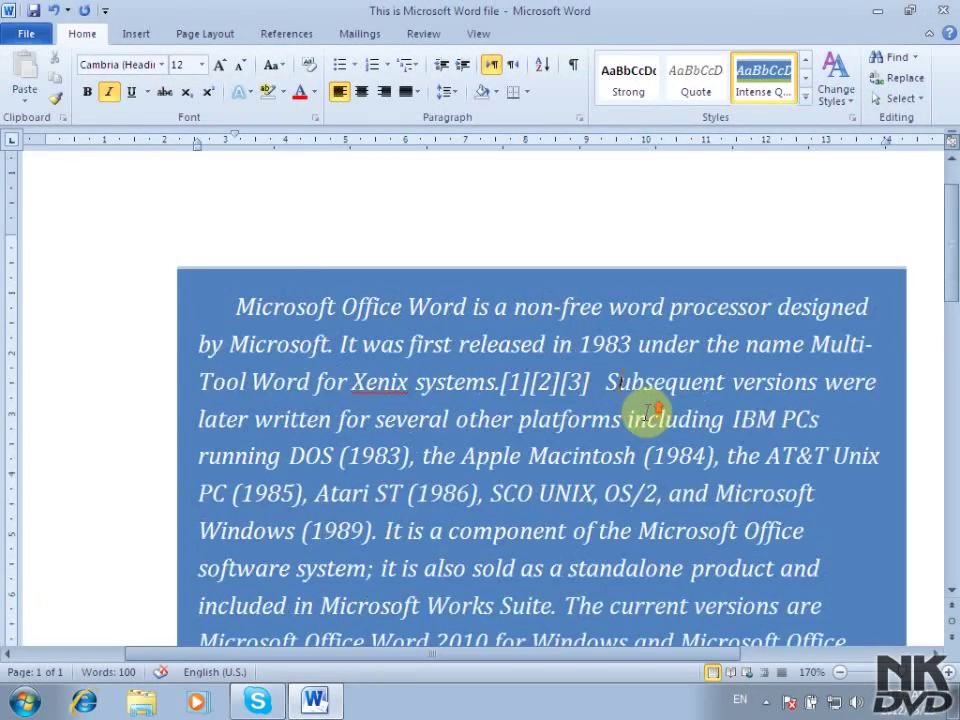
{"action": "scroll", "coordinate": [650, 410], "scroll_direction": "down", "scroll_amount": 2}
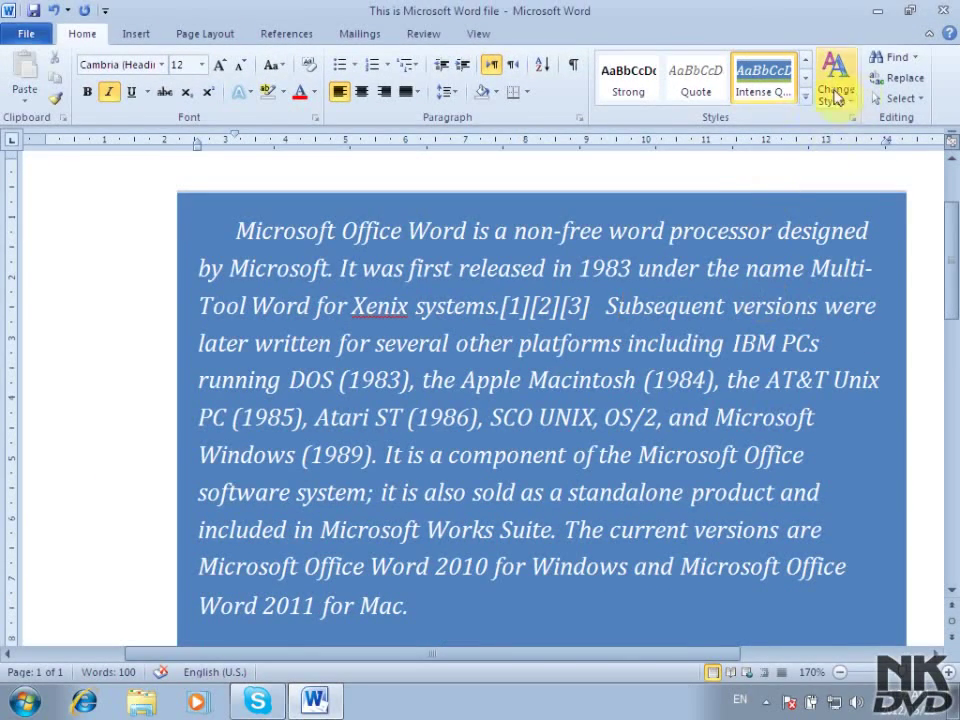